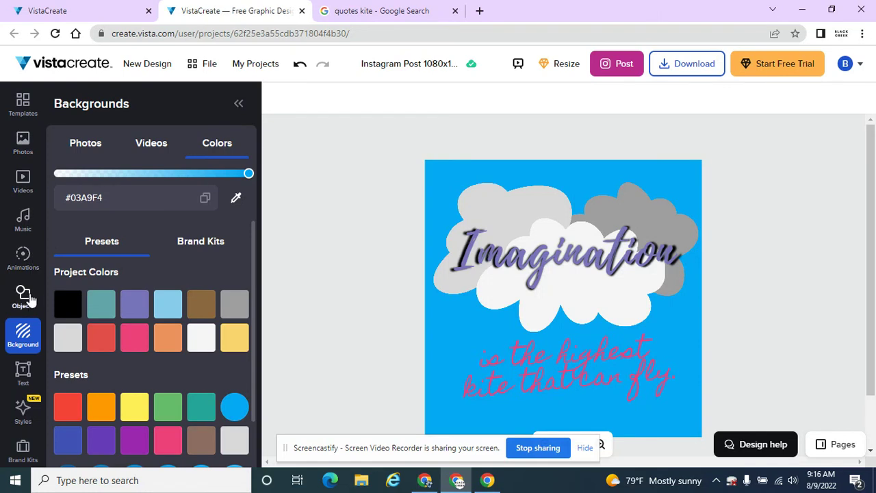
Step: Show the Objects library and preview the title's animation options, leaving the quote design unchanged
{"action": "left_click", "coordinate": [30, 299]}
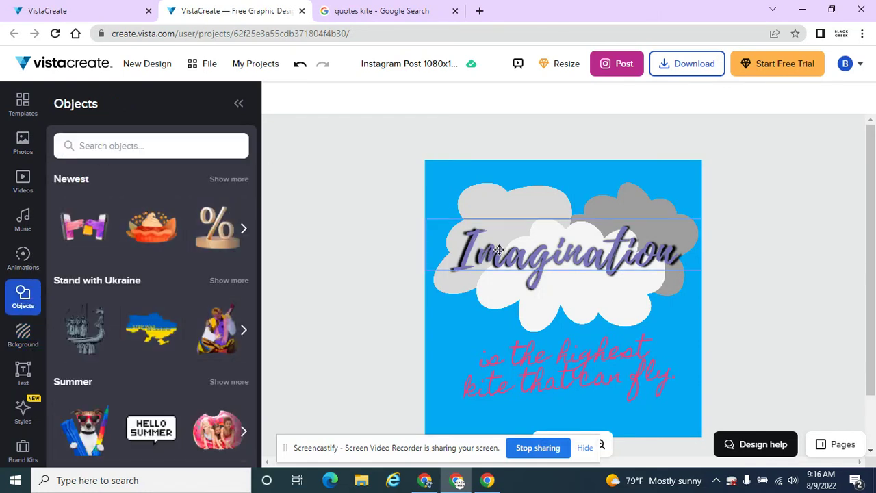
{"action": "left_click", "coordinate": [522, 253]}
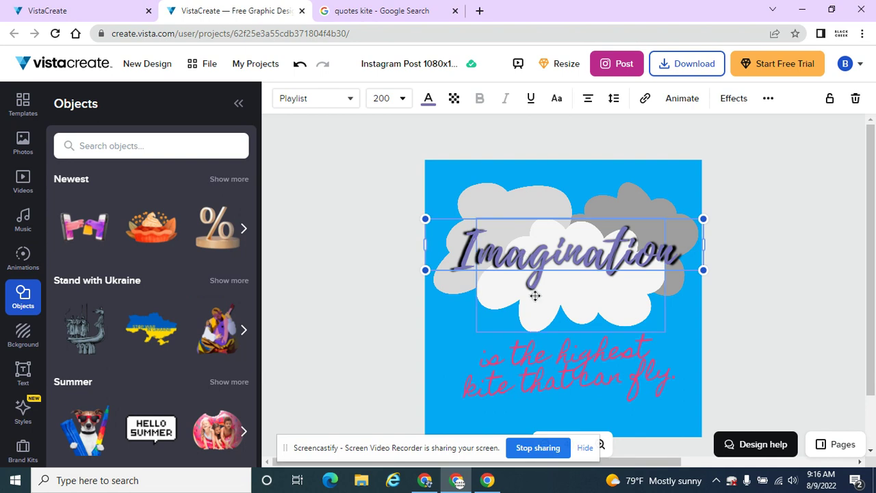
{"action": "left_click", "coordinate": [682, 100]}
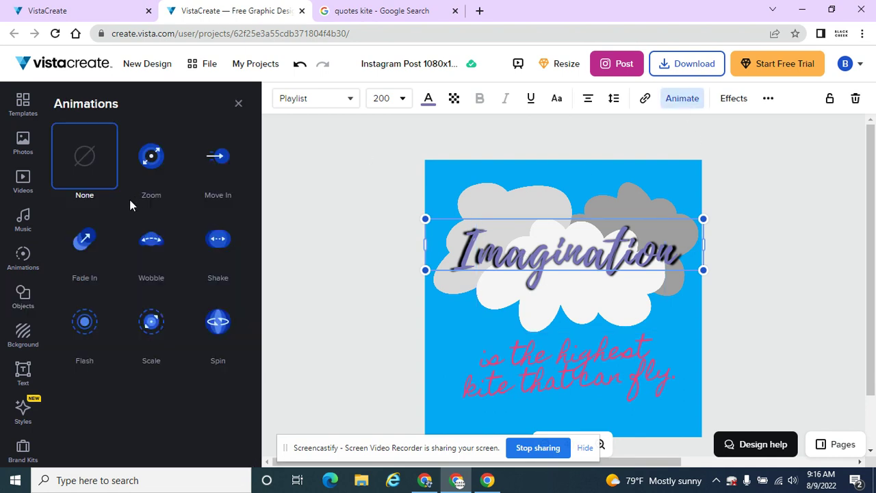
{"action": "mouse_move", "coordinate": [156, 170]}
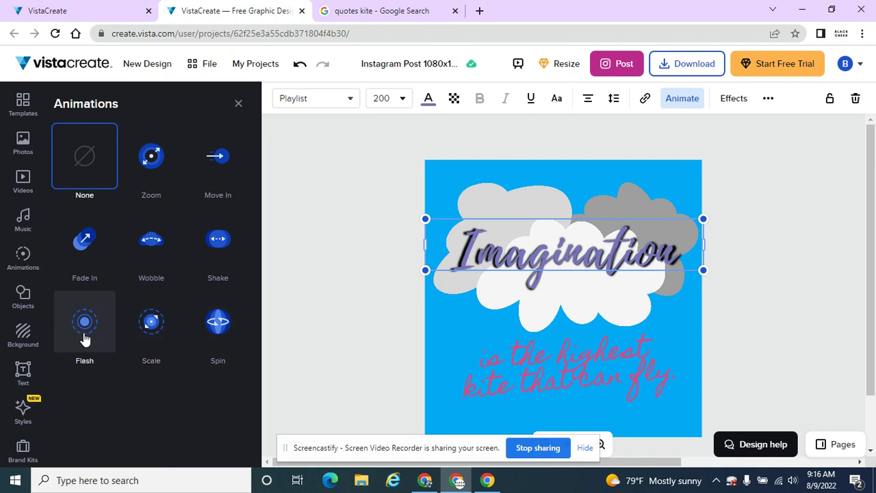
{"action": "left_click", "coordinate": [337, 167]}
{"action": "left_click", "coordinate": [497, 191]}
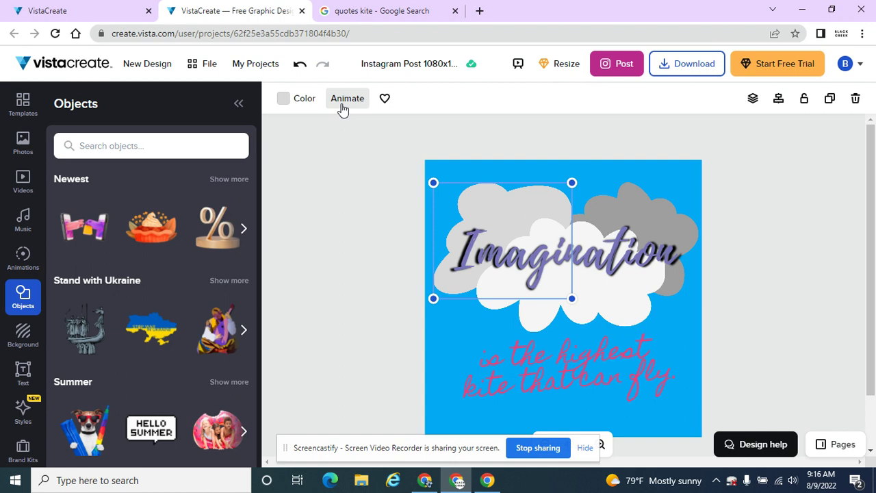
{"action": "left_click", "coordinate": [333, 136]}
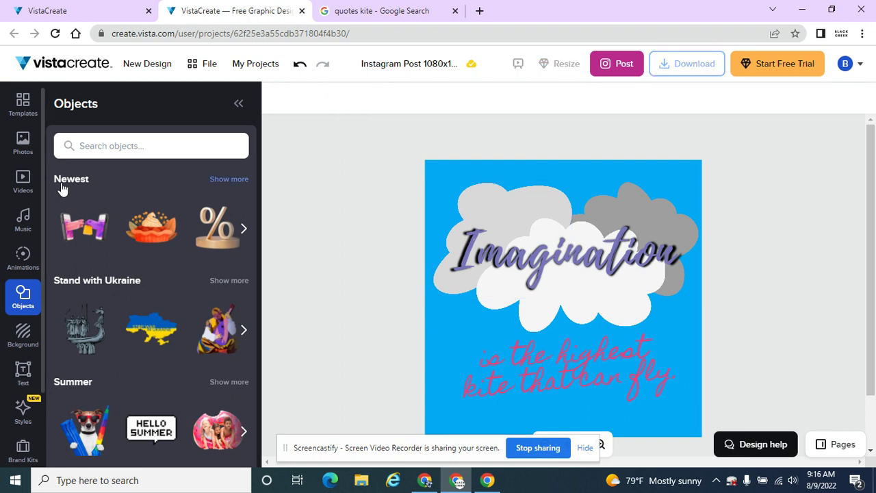
Step: Search the object library for 'kite' and add the kite graphic to the post
{"action": "left_click", "coordinate": [115, 151]}
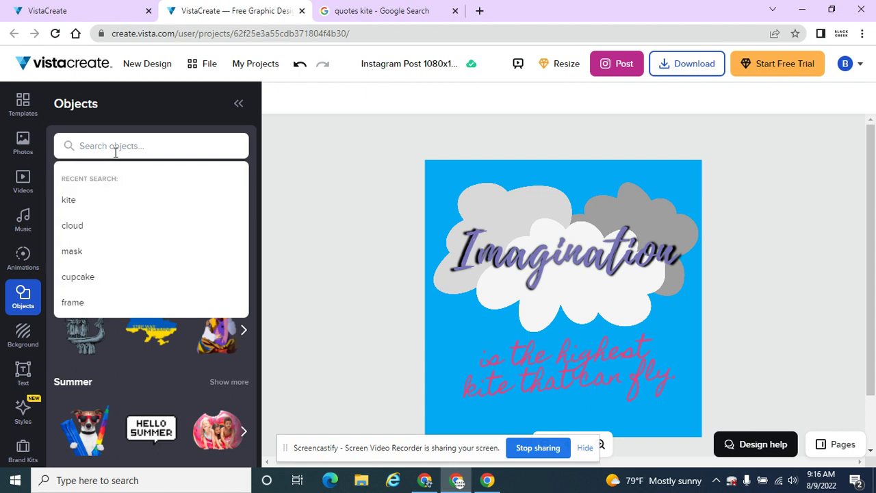
{"action": "type", "text": "kite"}
{"action": "key", "text": "Return"}
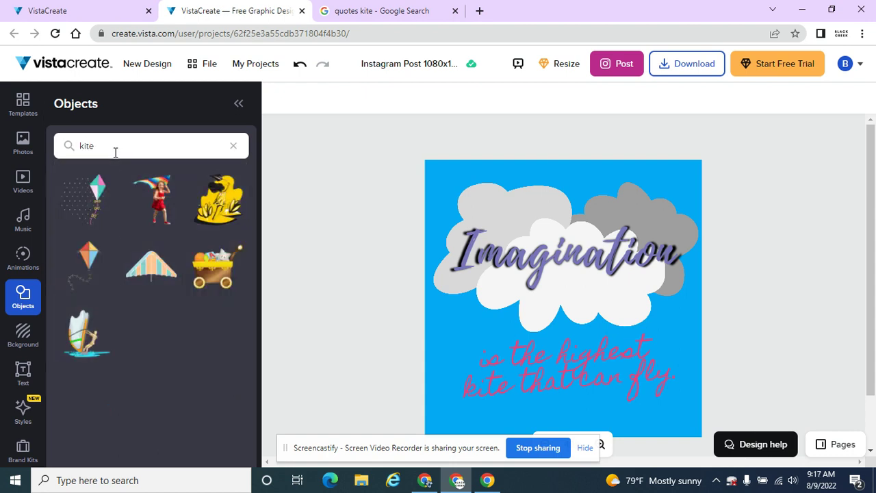
{"action": "left_click", "coordinate": [88, 257]}
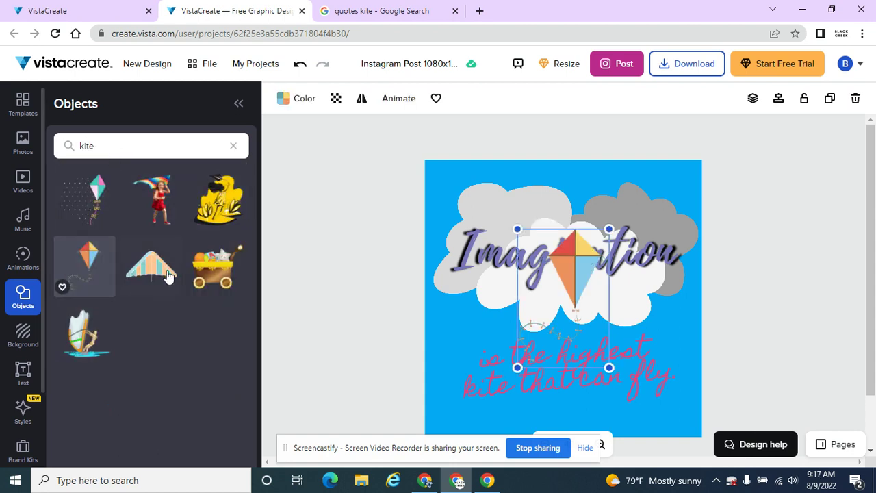
Step: Place the kite just below the design's lower-left edge, tilt it clockwise, and show the page list
{"action": "scroll", "coordinate": [720, 305], "scroll_direction": "down", "scroll_amount": 1}
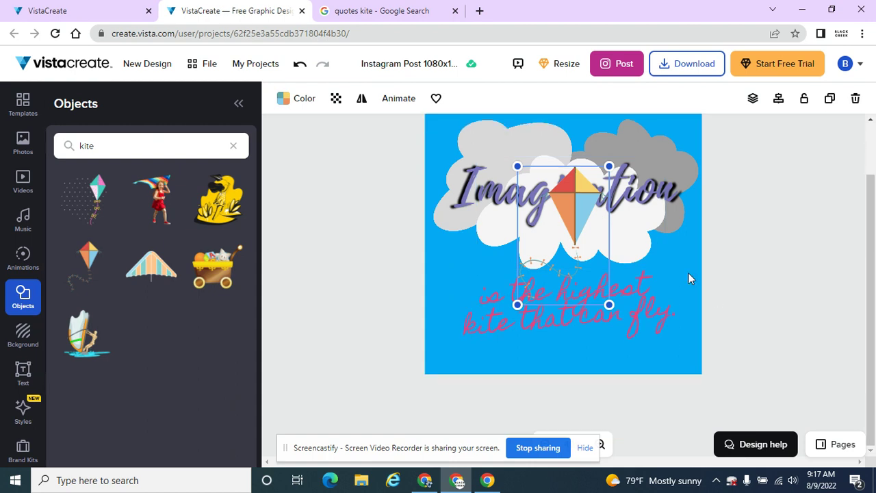
{"action": "left_click_drag", "start_coordinate": [554, 224], "coordinate": [454, 393]}
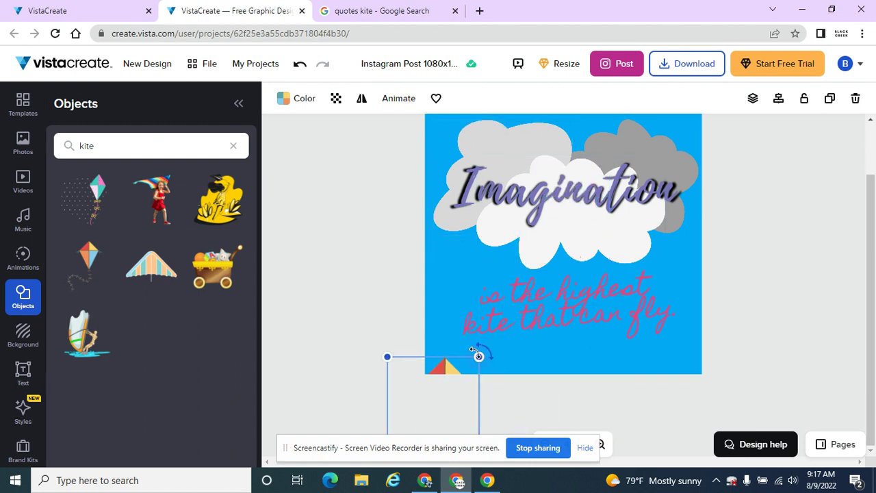
{"action": "left_click_drag", "start_coordinate": [492, 352], "coordinate": [498, 369]}
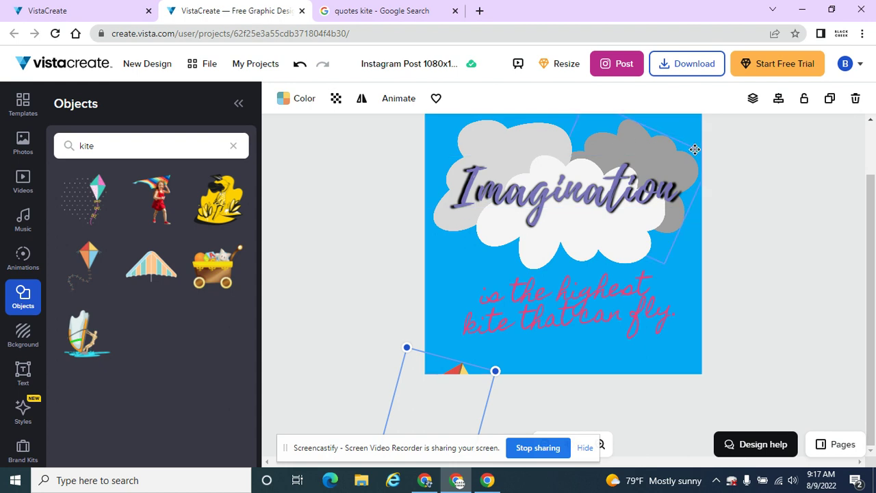
{"action": "left_click", "coordinate": [849, 441]}
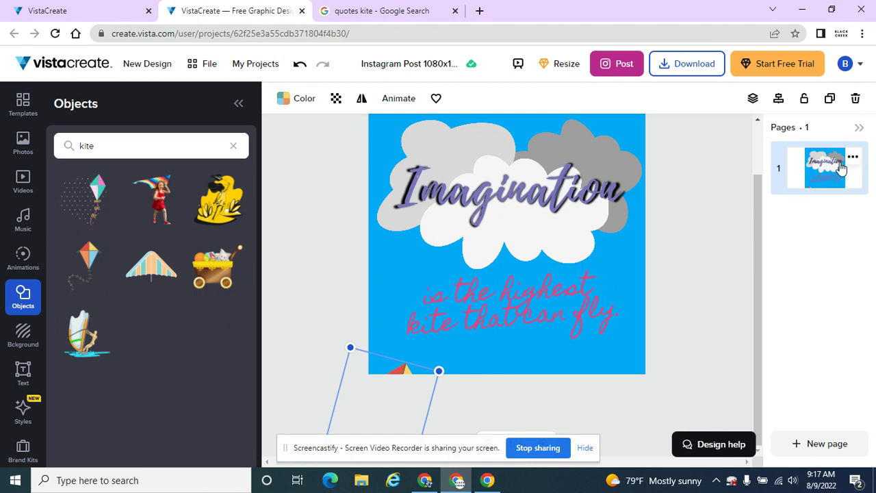
Step: Duplicate page 1 as page 2 and raise the kite into page 2's lower-left corner
{"action": "left_click", "coordinate": [853, 159]}
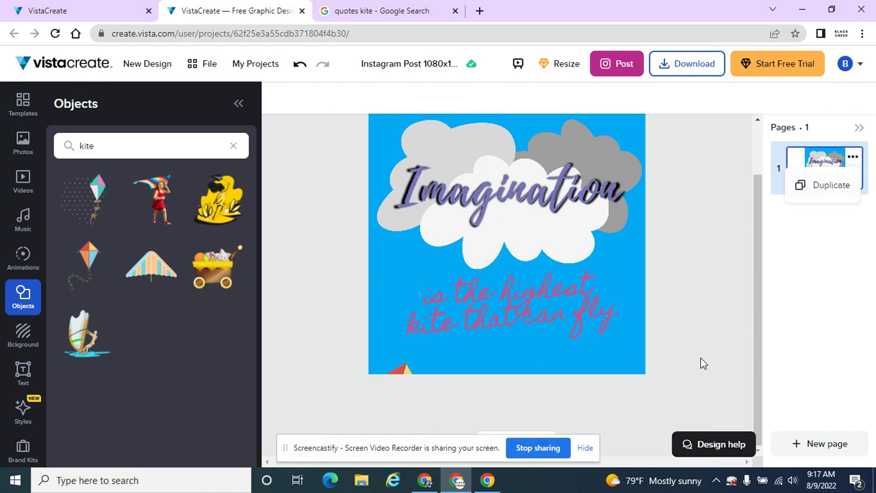
{"action": "left_click", "coordinate": [843, 413]}
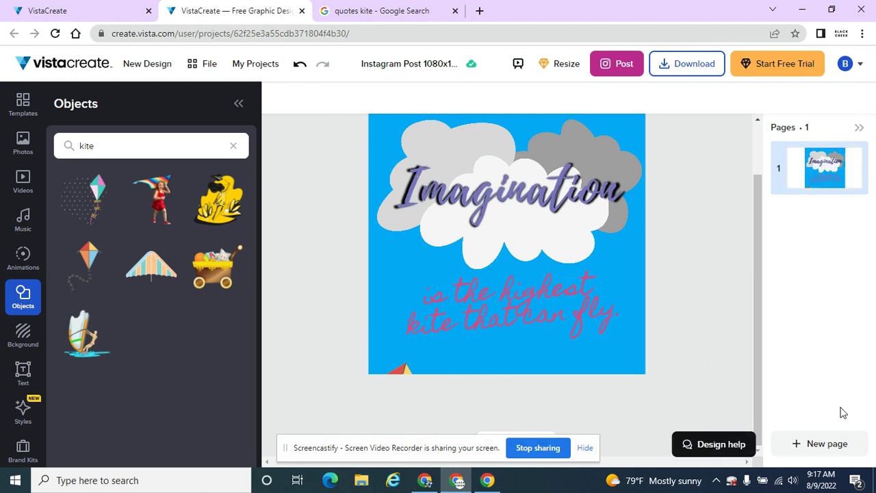
{"action": "left_click", "coordinate": [861, 128]}
{"action": "left_click", "coordinate": [845, 452]}
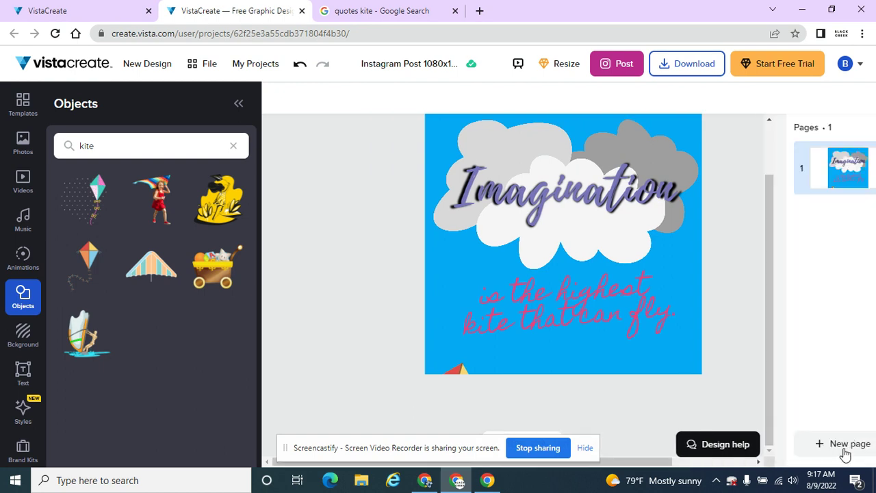
{"action": "left_click", "coordinate": [853, 162]}
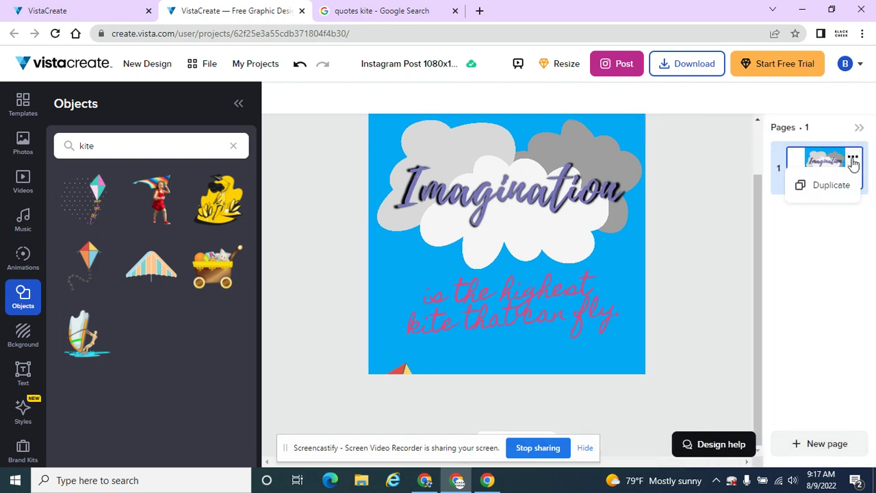
{"action": "left_click", "coordinate": [831, 186]}
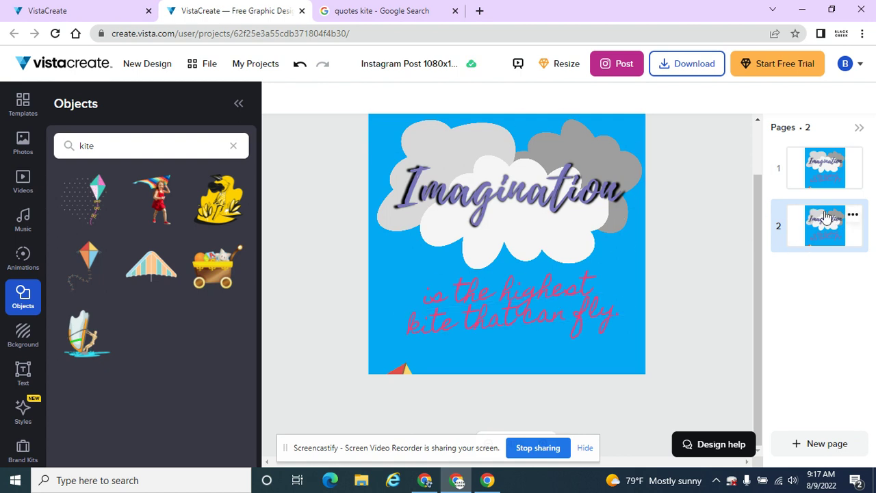
{"action": "left_click_drag", "start_coordinate": [417, 369], "coordinate": [425, 338]}
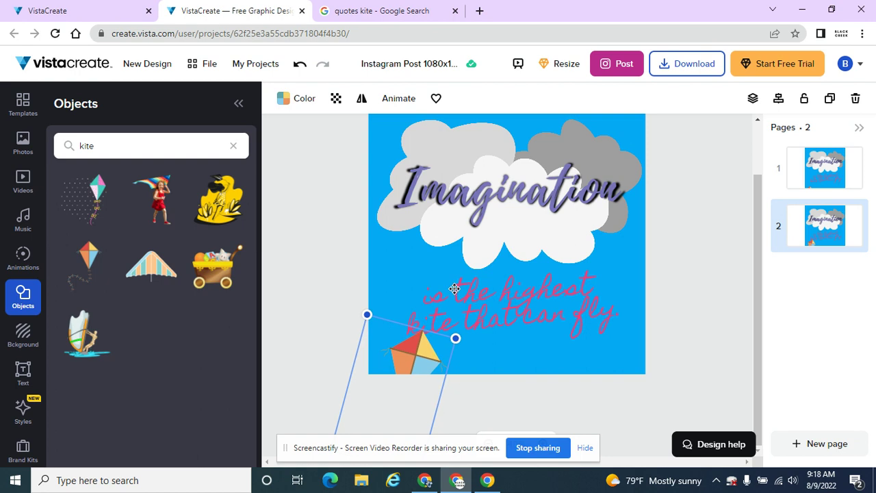
Step: Create pages 3 and 4 by duplication, moving the kite up-right on page 3 and rotating it on page 4
{"action": "mouse_move", "coordinate": [782, 249]}
{"action": "left_click", "coordinate": [852, 219]}
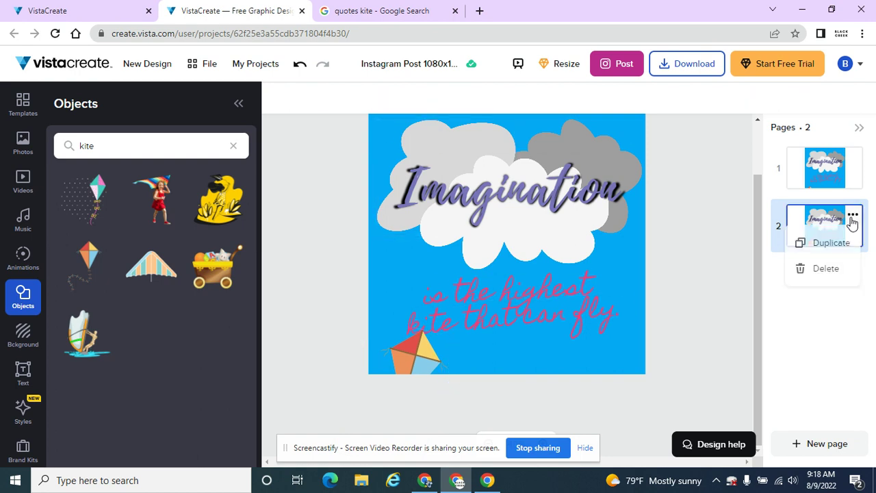
{"action": "left_click", "coordinate": [840, 253]}
{"action": "left_click_drag", "start_coordinate": [419, 346], "coordinate": [437, 306]}
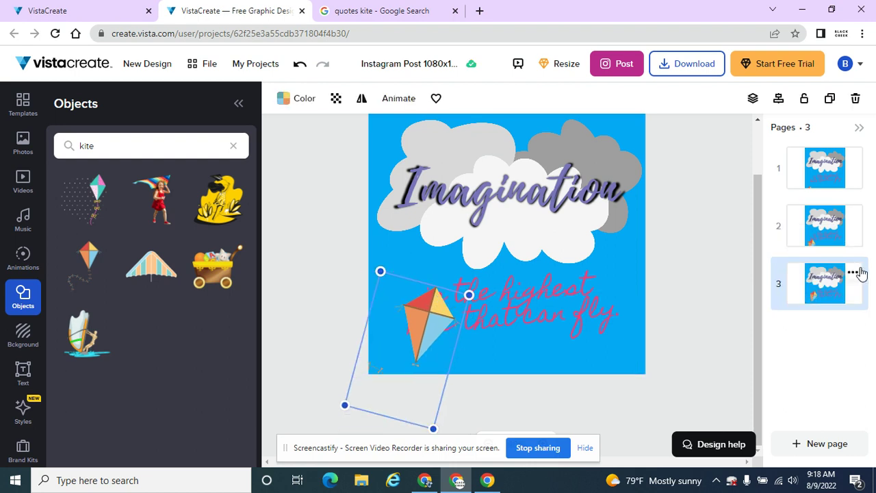
{"action": "left_click", "coordinate": [853, 272]}
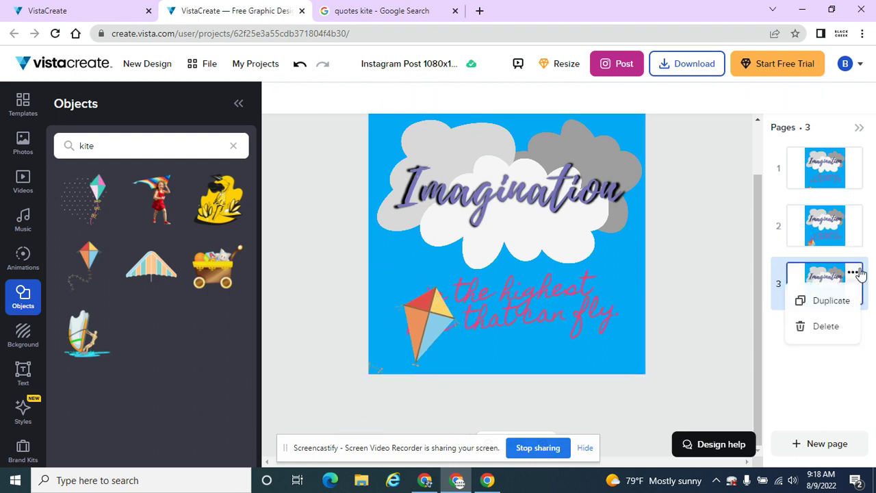
{"action": "left_click", "coordinate": [835, 302]}
{"action": "left_click", "coordinate": [432, 314]}
{"action": "left_click_drag", "start_coordinate": [382, 269], "coordinate": [382, 245]}
Step: Create pages 5 and 6, raising and tilting the kite on 5 and lifting it beside the clouds on 6
{"action": "left_click", "coordinate": [853, 331]}
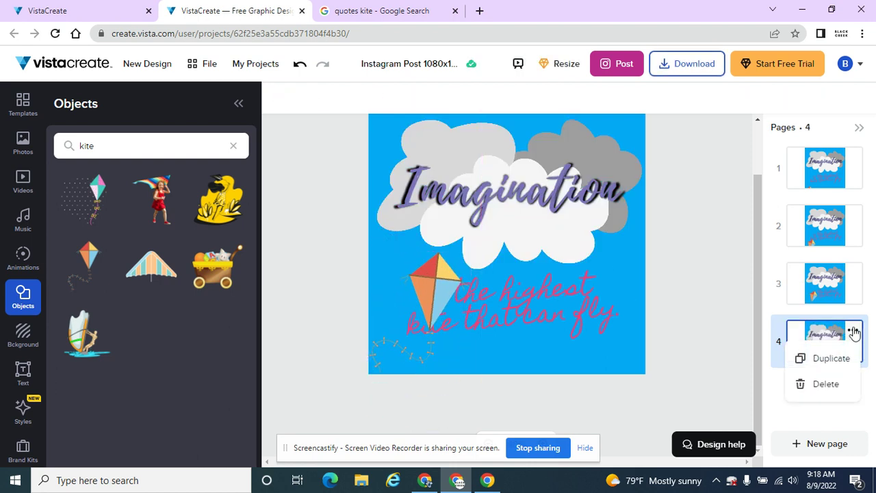
{"action": "left_click", "coordinate": [846, 358]}
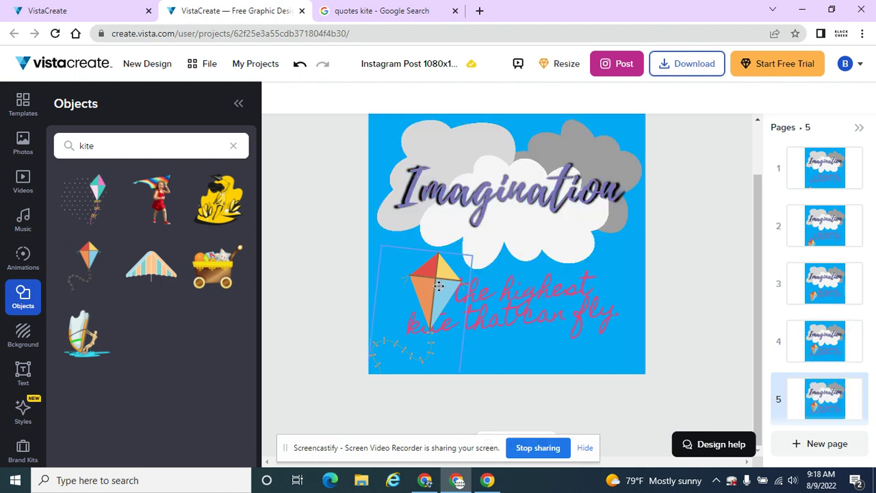
{"action": "left_click", "coordinate": [445, 279]}
{"action": "left_click_drag", "start_coordinate": [445, 280], "coordinate": [450, 263]}
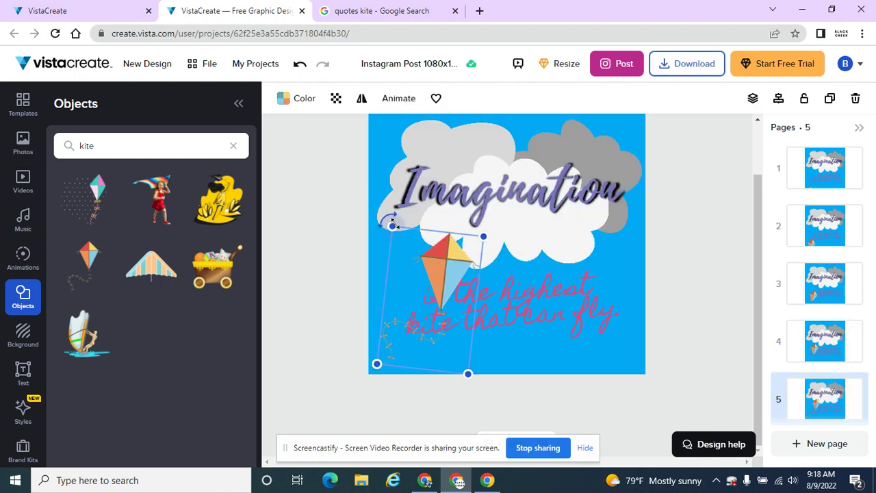
{"action": "left_click_drag", "start_coordinate": [385, 215], "coordinate": [378, 234]}
{"action": "mouse_move", "coordinate": [837, 356]}
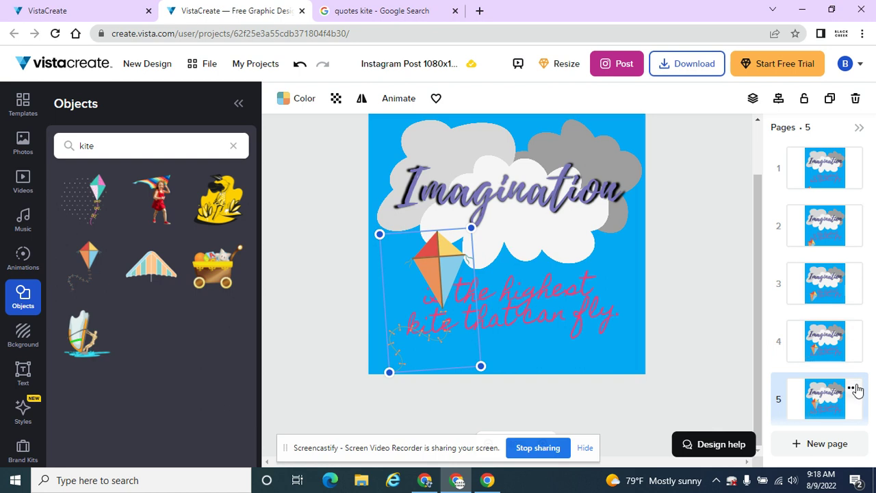
{"action": "left_click", "coordinate": [853, 390]}
{"action": "left_click", "coordinate": [841, 340]}
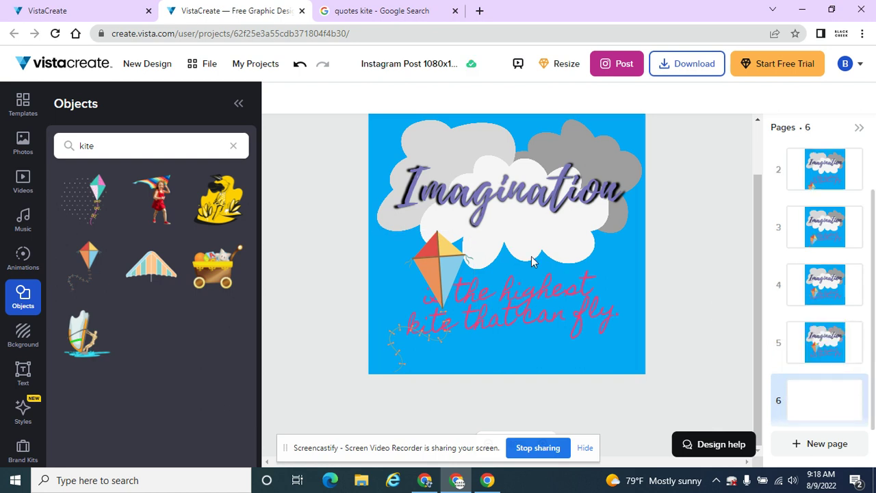
{"action": "left_click", "coordinate": [425, 259]}
{"action": "left_click_drag", "start_coordinate": [438, 257], "coordinate": [352, 207]}
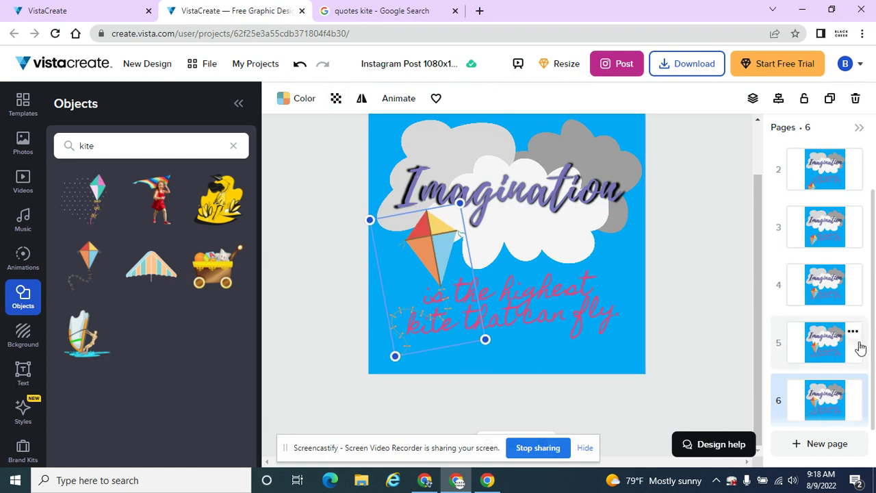
Step: Add pages 7 and 8, each moving the kite further up-left and tilting it counter-clockwise
{"action": "left_click", "coordinate": [852, 390]}
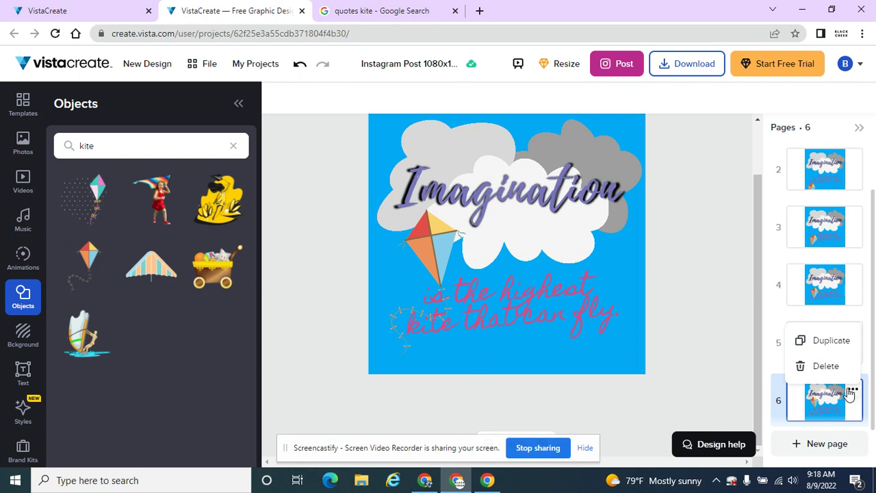
{"action": "left_click", "coordinate": [833, 342]}
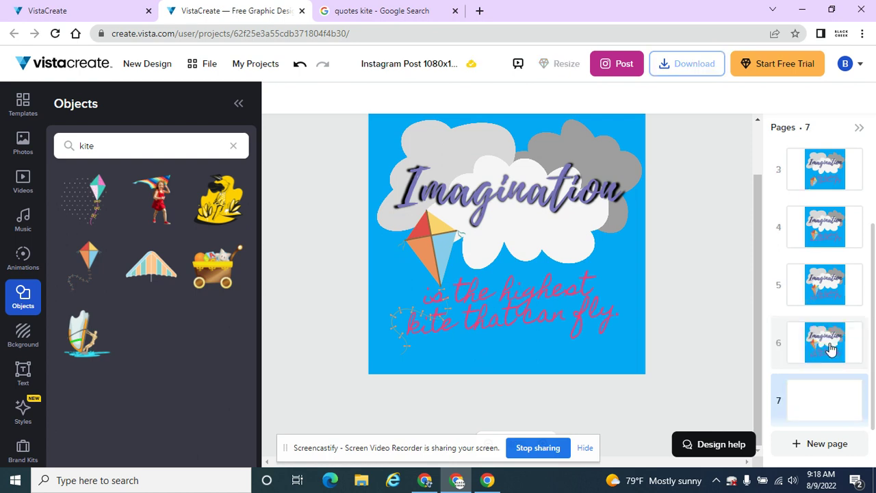
{"action": "left_click", "coordinate": [434, 242]}
{"action": "left_click_drag", "start_coordinate": [434, 242], "coordinate": [421, 212]}
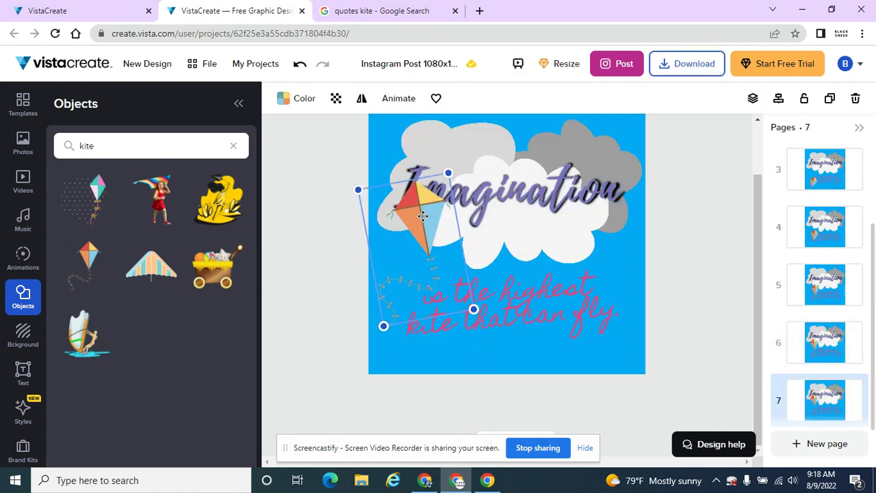
{"action": "left_click_drag", "start_coordinate": [357, 187], "coordinate": [333, 197]}
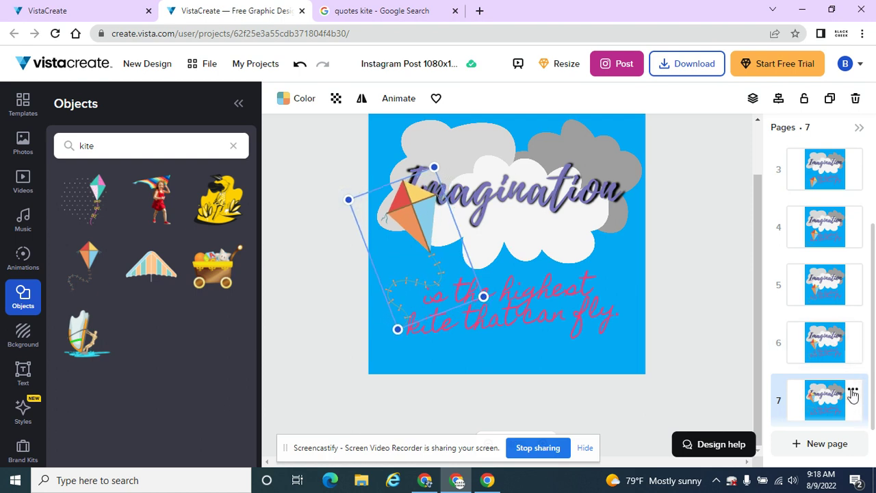
{"action": "left_click", "coordinate": [852, 391]}
{"action": "left_click", "coordinate": [837, 345]}
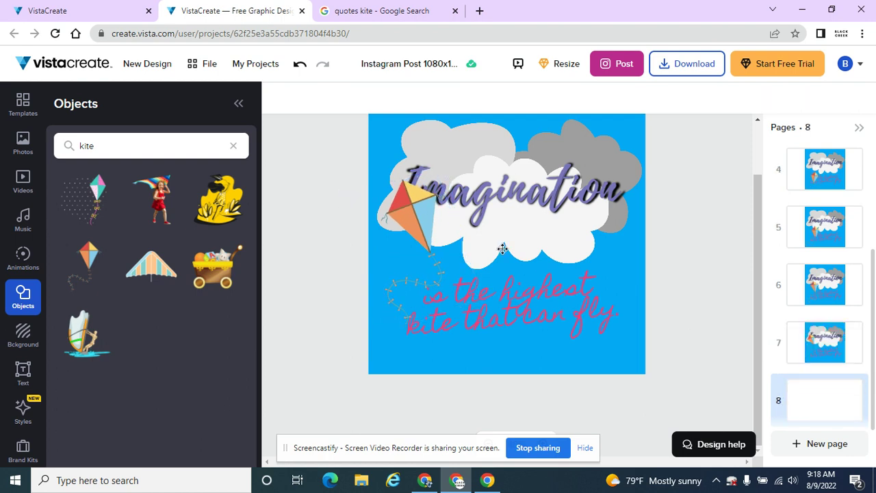
{"action": "left_click", "coordinate": [421, 219]}
{"action": "left_click_drag", "start_coordinate": [419, 217], "coordinate": [399, 178]}
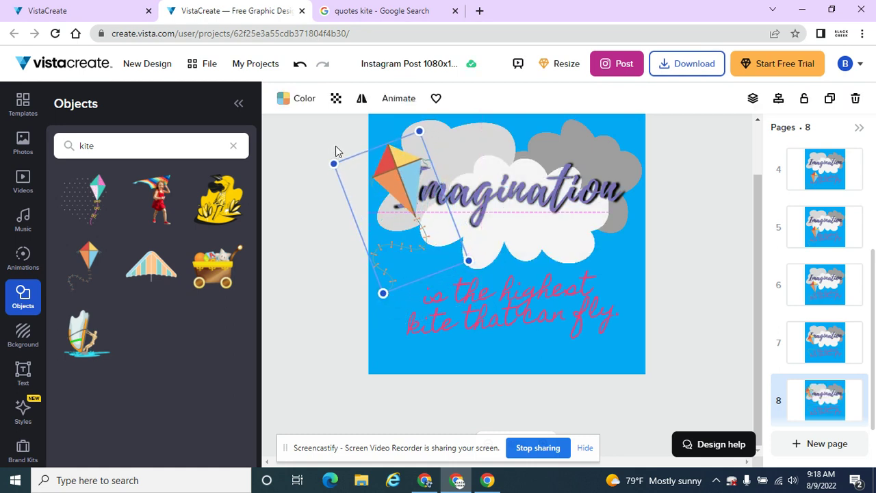
{"action": "left_click_drag", "start_coordinate": [327, 153], "coordinate": [328, 171]}
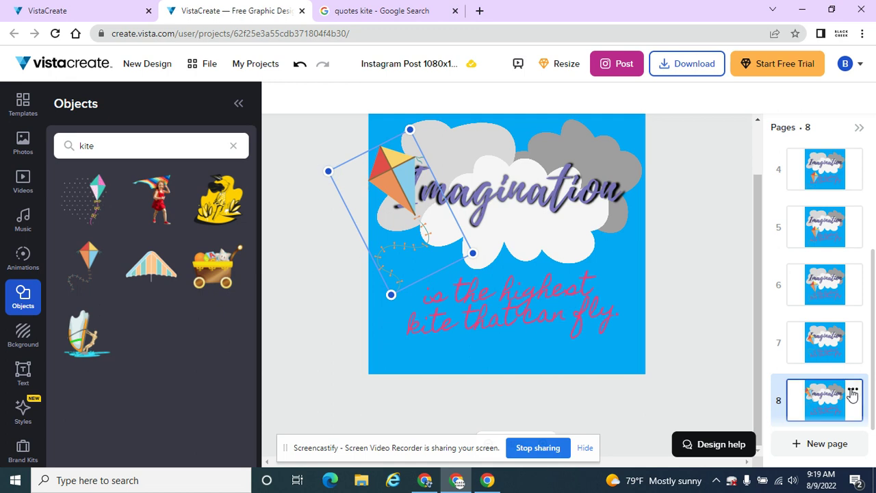
Step: Add pages 9 and 10, pushing the kite toward and then mostly past the top-left edge
{"action": "left_click", "coordinate": [853, 389]}
{"action": "left_click", "coordinate": [834, 342]}
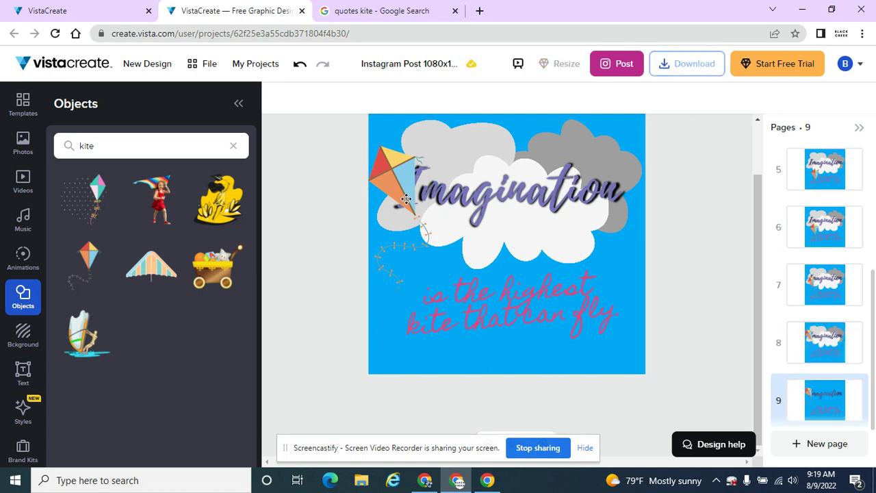
{"action": "left_click", "coordinate": [394, 176]}
{"action": "left_click_drag", "start_coordinate": [394, 175], "coordinate": [364, 113]}
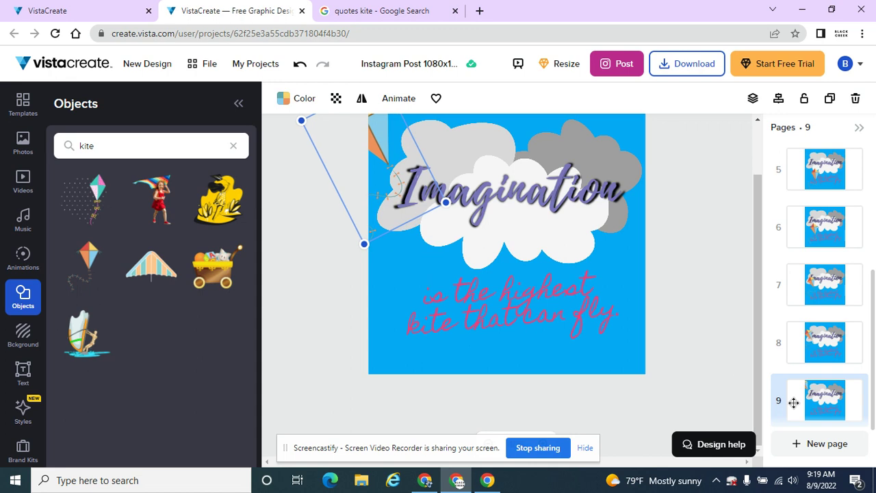
{"action": "left_click", "coordinate": [853, 392]}
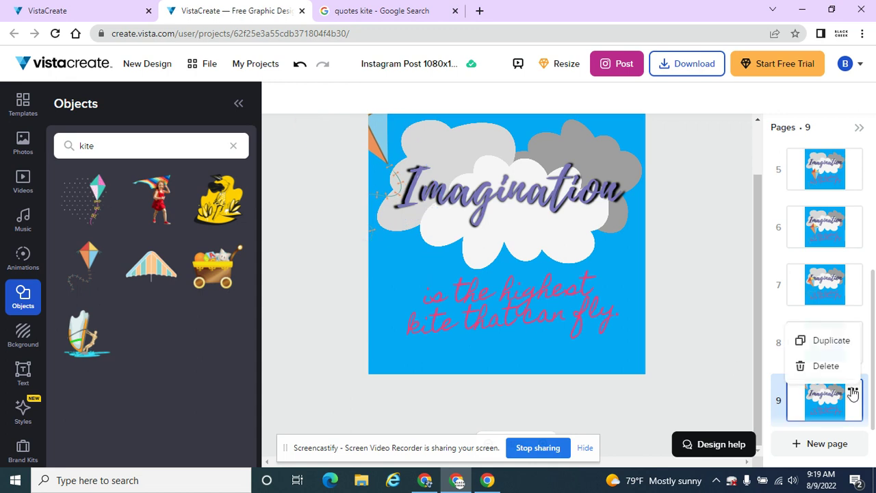
{"action": "left_click", "coordinate": [839, 351]}
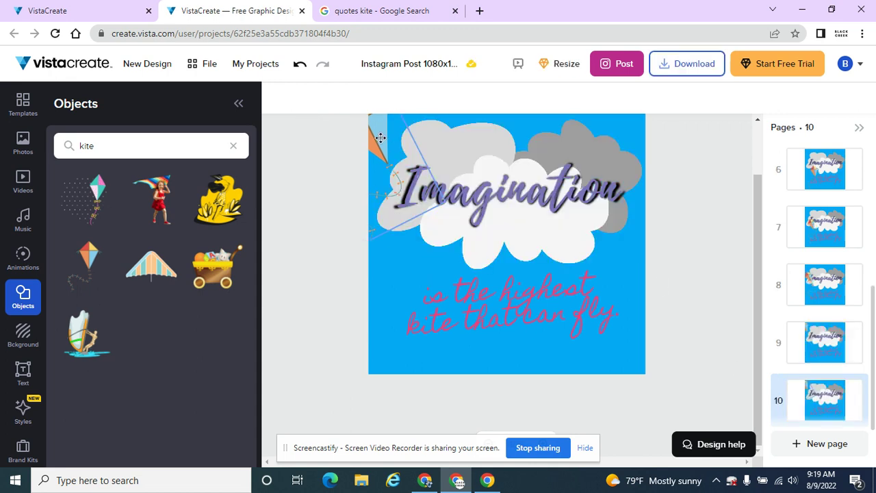
{"action": "left_click_drag", "start_coordinate": [381, 138], "coordinate": [366, 119]}
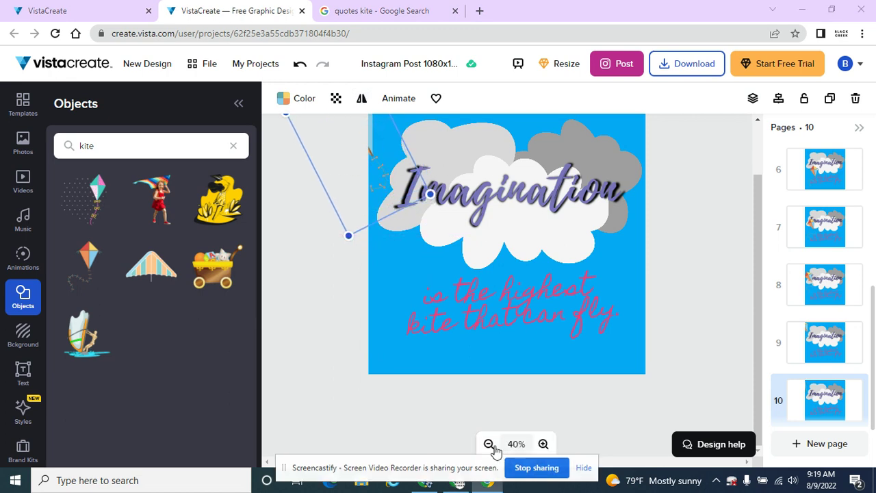
Step: Zoom out to check the off-page kite, then add page 11 with the kite lifted past the top-left edge
{"action": "left_click", "coordinate": [489, 444]}
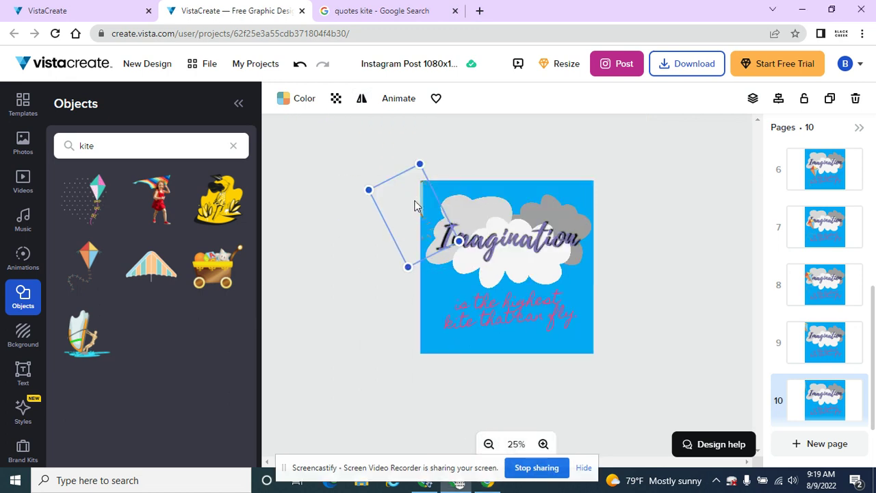
{"action": "left_click", "coordinate": [414, 205]}
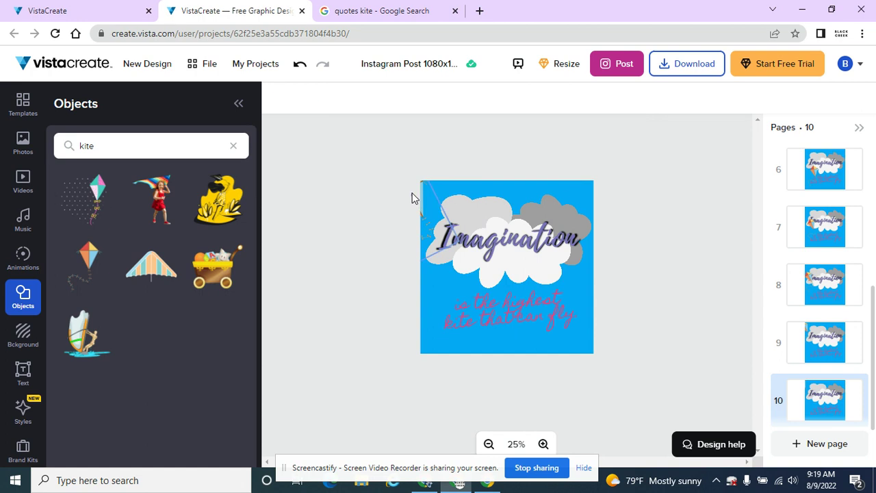
{"action": "left_click", "coordinate": [412, 195]}
{"action": "left_click", "coordinate": [693, 290]}
{"action": "left_click", "coordinate": [853, 389]}
{"action": "left_click", "coordinate": [844, 346]}
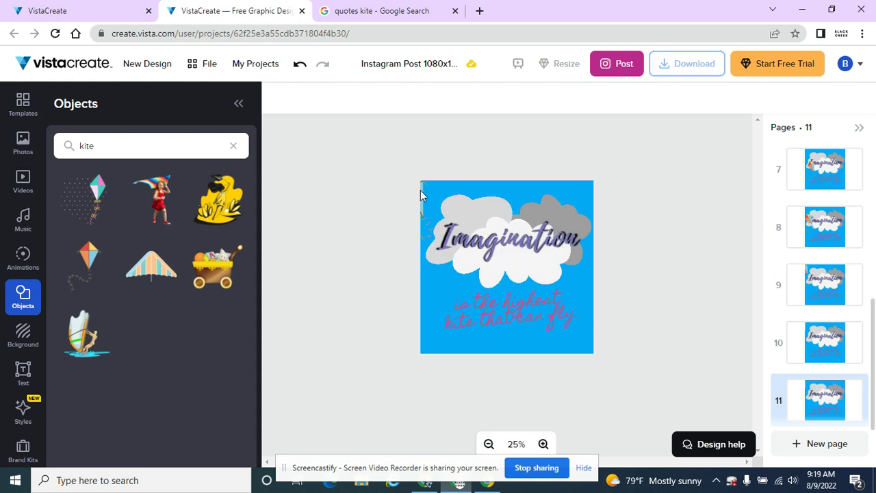
{"action": "left_click_drag", "start_coordinate": [420, 198], "coordinate": [388, 159]}
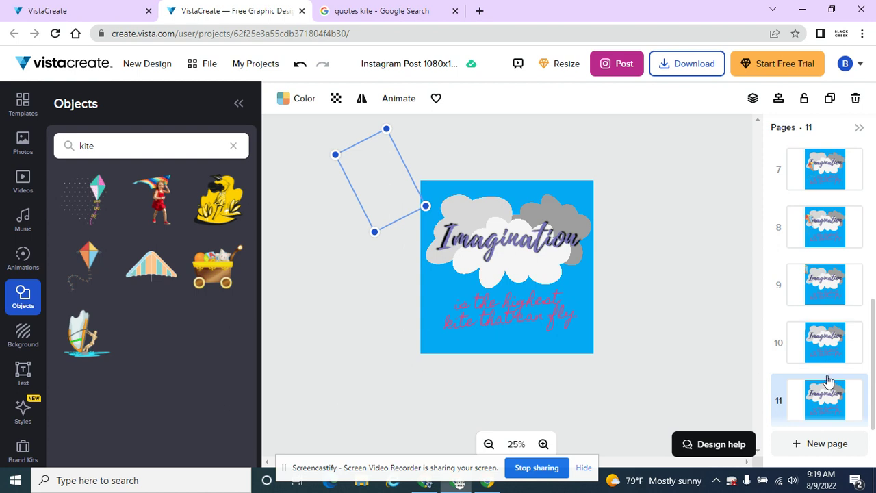
Step: Duplicate page 11 and then page 12, bringing the post to 13 pages
{"action": "left_click", "coordinate": [855, 388]}
{"action": "left_click", "coordinate": [841, 346]}
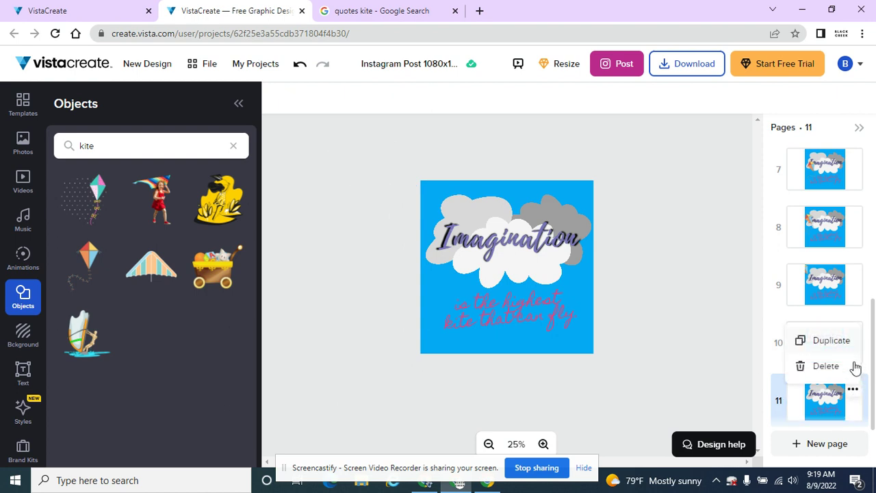
{"action": "left_click", "coordinate": [855, 389]}
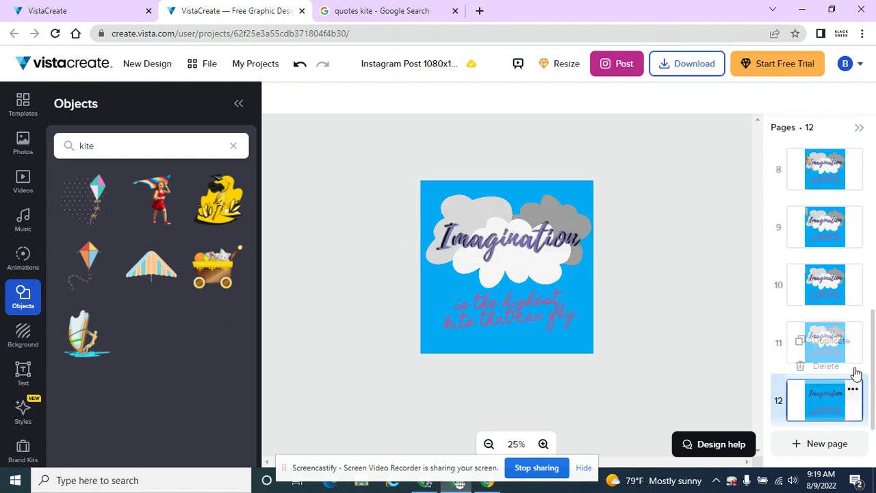
{"action": "left_click", "coordinate": [844, 342]}
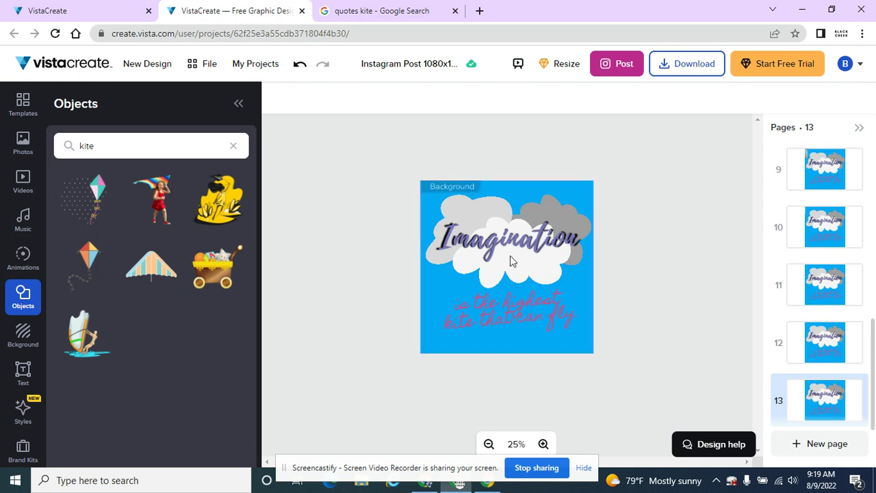
{"action": "left_click", "coordinate": [514, 326]}
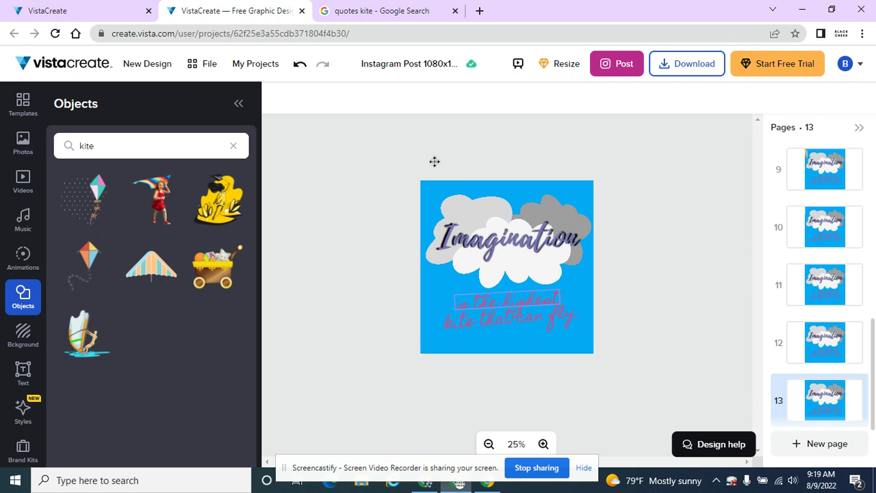
{"action": "scroll", "coordinate": [838, 267], "scroll_direction": "up", "scroll_amount": 6}
{"action": "left_click", "coordinate": [831, 170]}
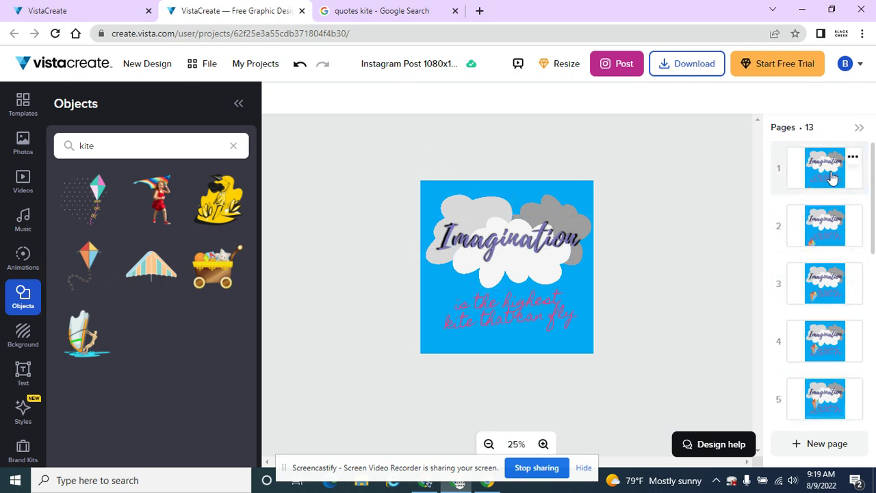
{"action": "left_click", "coordinate": [827, 226]}
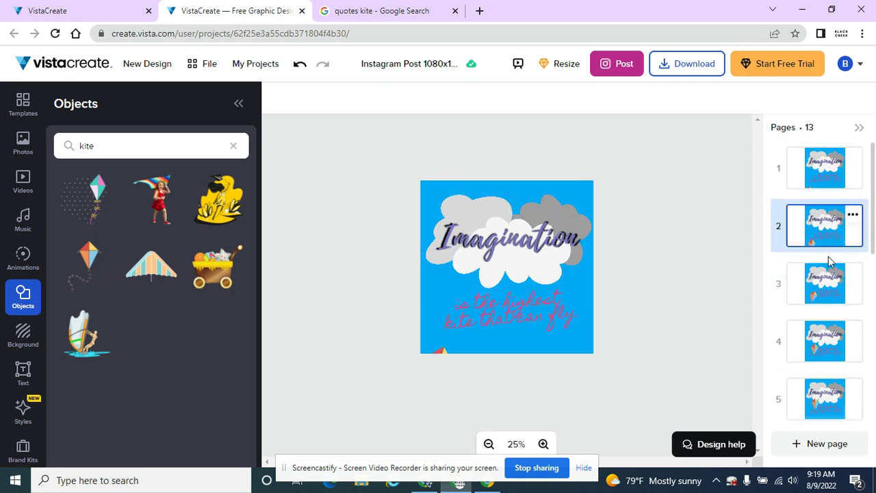
{"action": "left_click", "coordinate": [828, 284]}
{"action": "left_click", "coordinate": [830, 358]}
{"action": "left_click", "coordinate": [828, 393]}
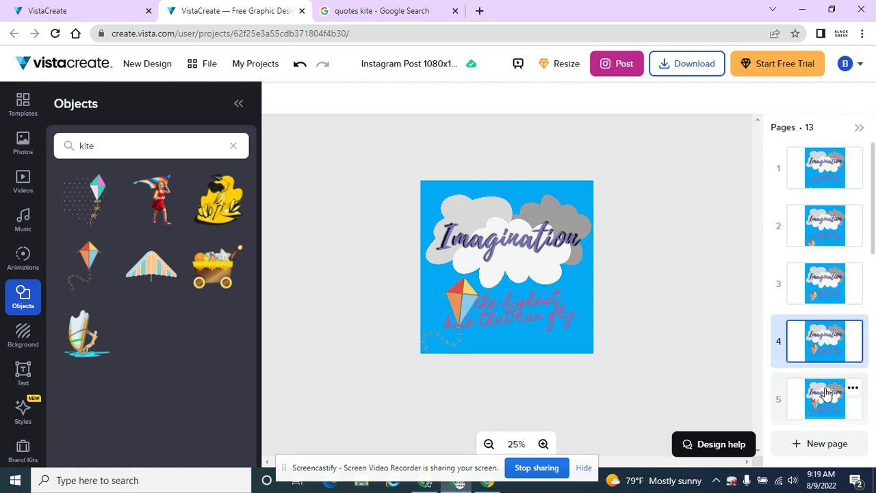
{"action": "scroll", "coordinate": [828, 395], "scroll_direction": "down", "scroll_amount": 1}
{"action": "scroll", "coordinate": [828, 395], "scroll_direction": "down", "scroll_amount": 1}
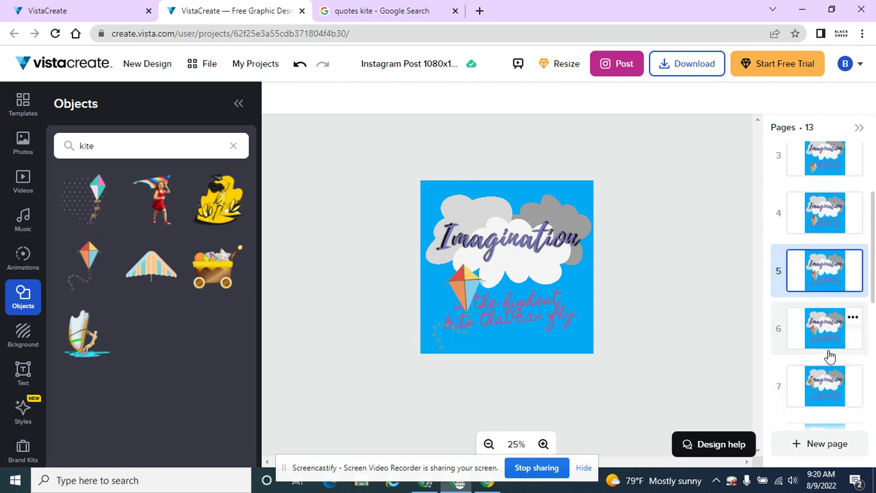
{"action": "left_click", "coordinate": [827, 346]}
{"action": "left_click", "coordinate": [826, 387]}
{"action": "scroll", "coordinate": [826, 387], "scroll_direction": "down", "scroll_amount": 1}
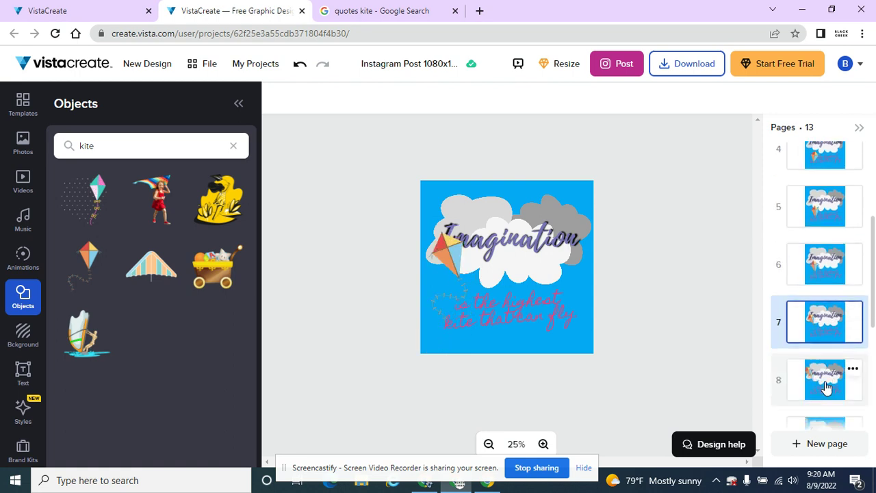
{"action": "left_click", "coordinate": [826, 387]}
{"action": "scroll", "coordinate": [826, 387], "scroll_direction": "down", "scroll_amount": 1}
{"action": "left_click", "coordinate": [827, 388]}
{"action": "scroll", "coordinate": [827, 388], "scroll_direction": "down", "scroll_amount": 1}
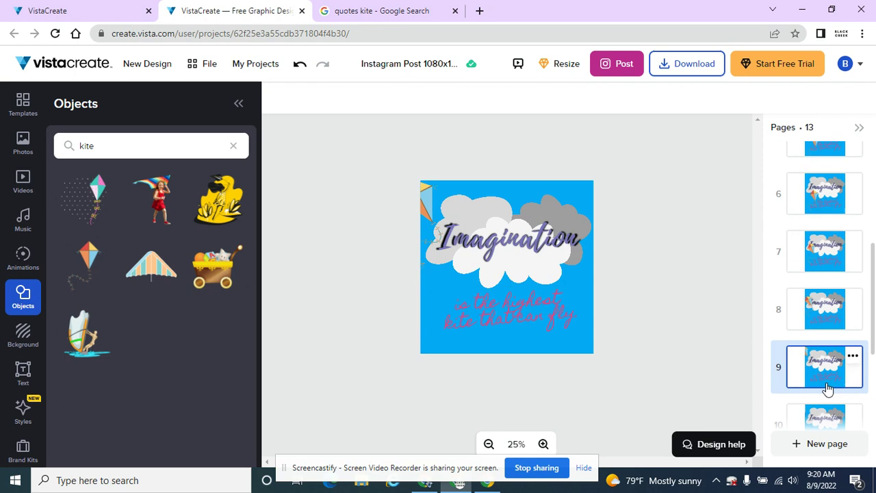
{"action": "left_click", "coordinate": [829, 388]}
{"action": "left_click", "coordinate": [829, 411]}
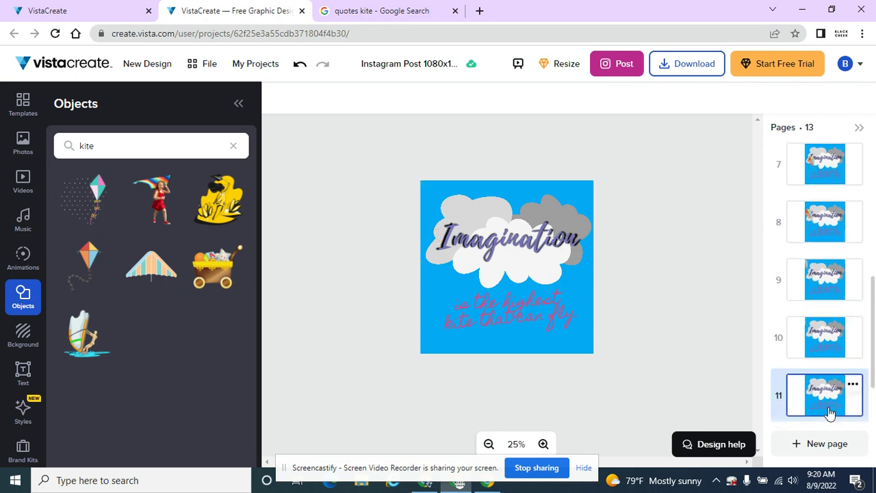
{"action": "scroll", "coordinate": [829, 371], "scroll_direction": "down", "scroll_amount": 2}
{"action": "left_click", "coordinate": [826, 358]}
{"action": "left_click", "coordinate": [822, 404]}
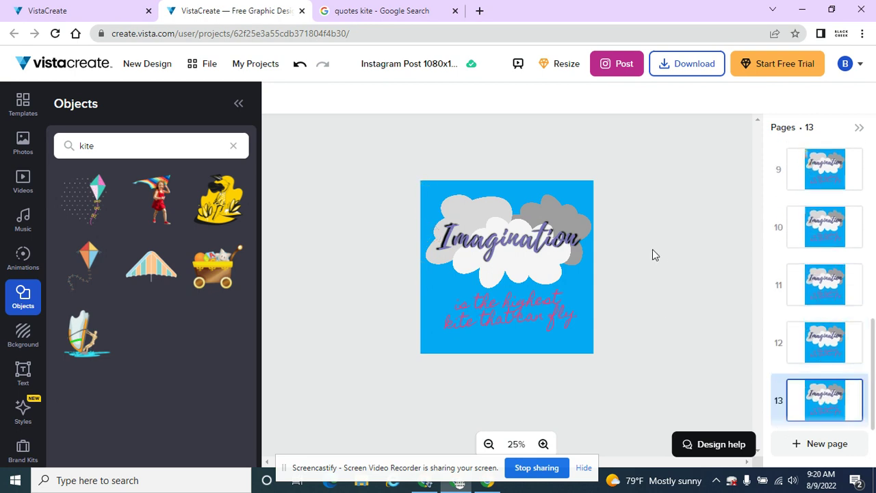
{"action": "key", "text": "Up"}
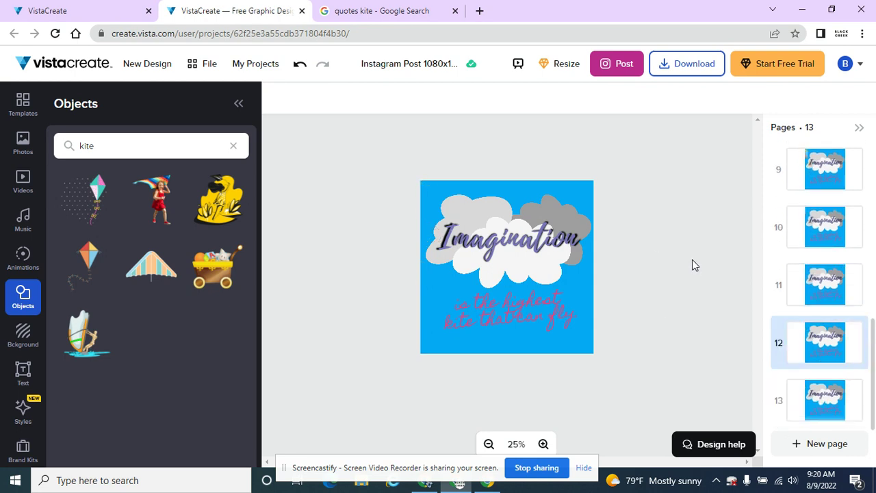
{"action": "key", "text": "Up"}
{"action": "key", "text": "Up"}
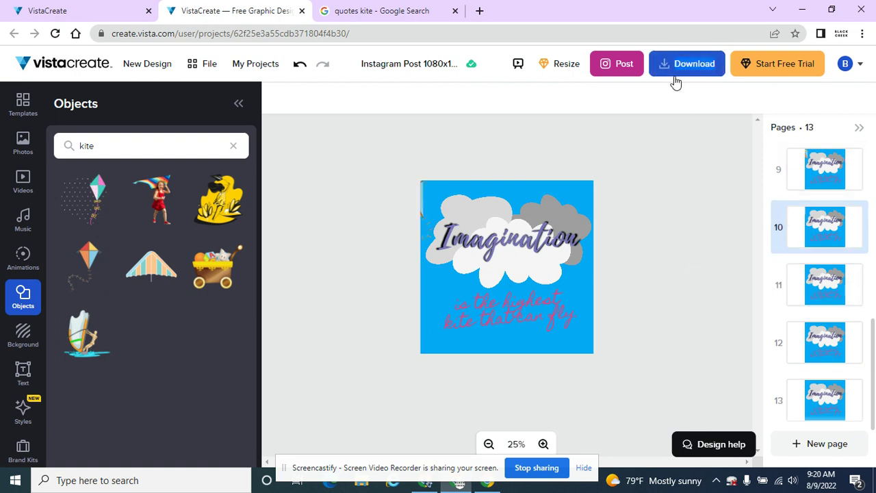
Step: Open the Download settings, look through the MP4/GIF formats, and close without exporting
{"action": "double_click", "coordinate": [672, 74]}
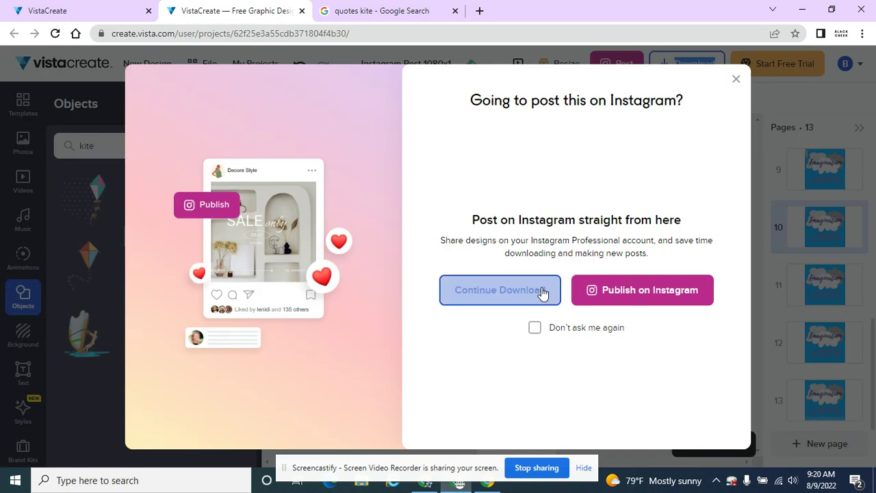
{"action": "left_click", "coordinate": [539, 288]}
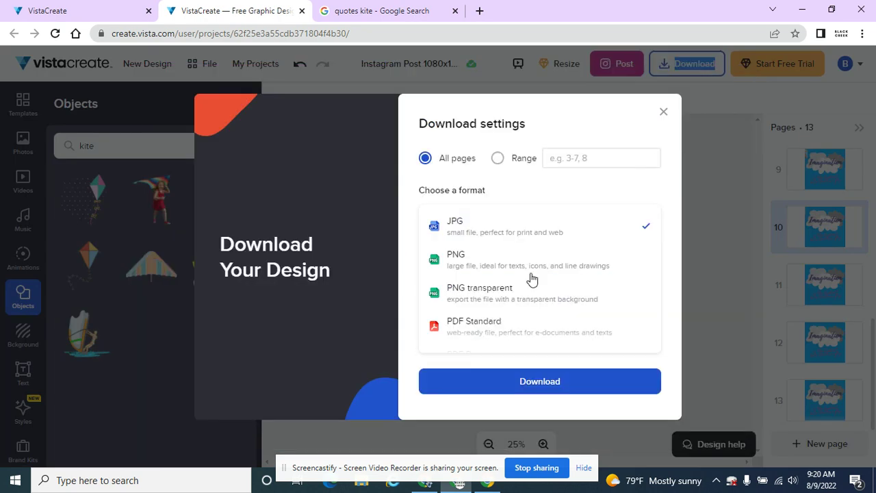
{"action": "scroll", "coordinate": [522, 309], "scroll_direction": "down", "scroll_amount": 3}
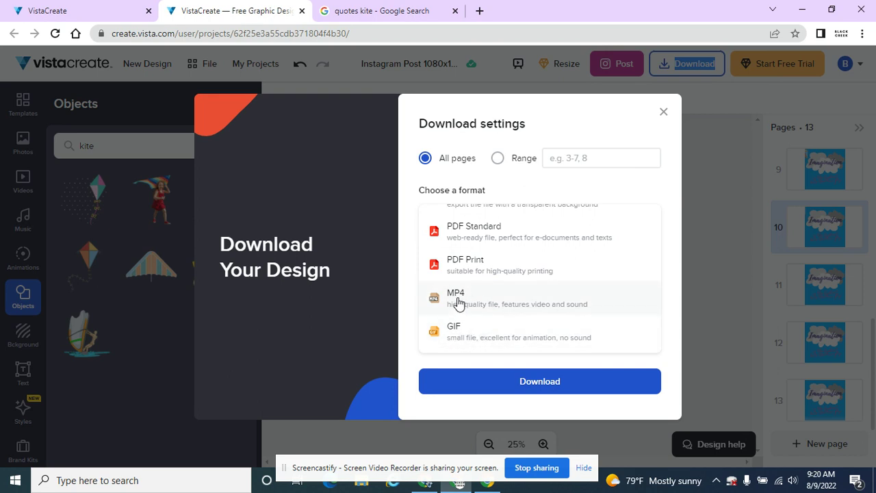
{"action": "left_click", "coordinate": [663, 114]}
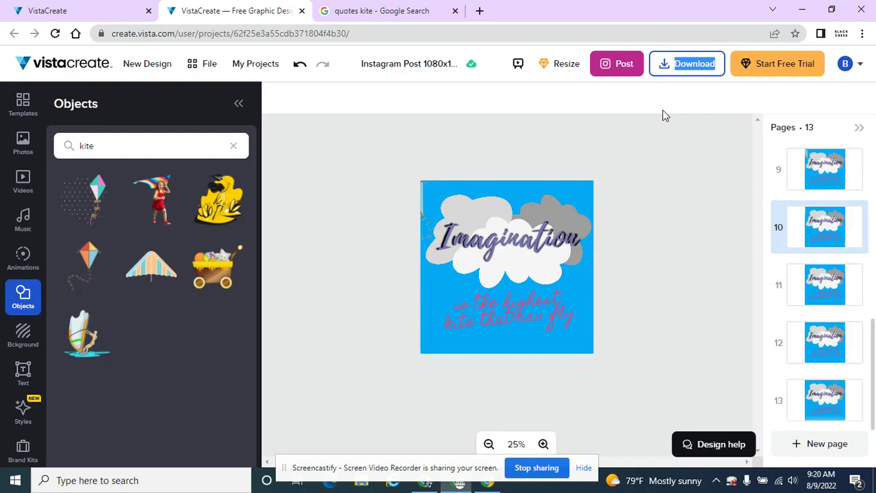
{"action": "scroll", "coordinate": [826, 207], "scroll_direction": "up", "scroll_amount": 7}
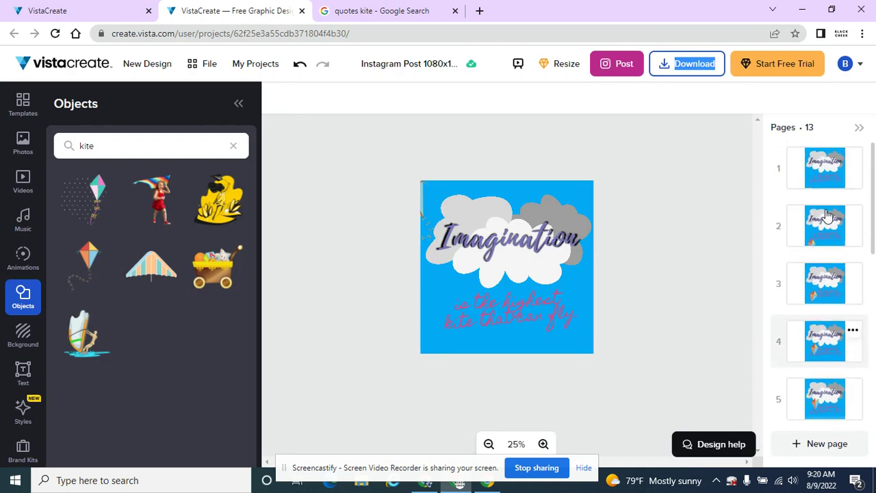
Step: On page 1, hide the Objects panel and give the cloud a Zoom In animation with 0 s delay
{"action": "left_click", "coordinate": [813, 170]}
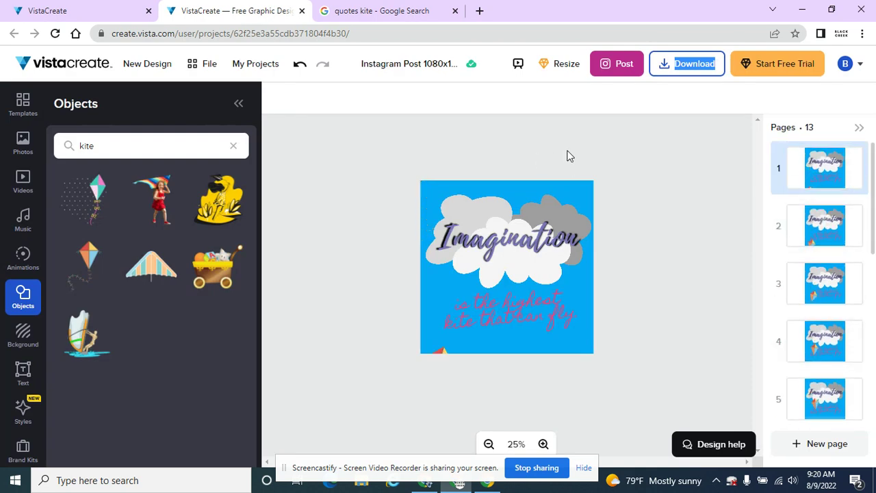
{"action": "left_click", "coordinate": [239, 104]}
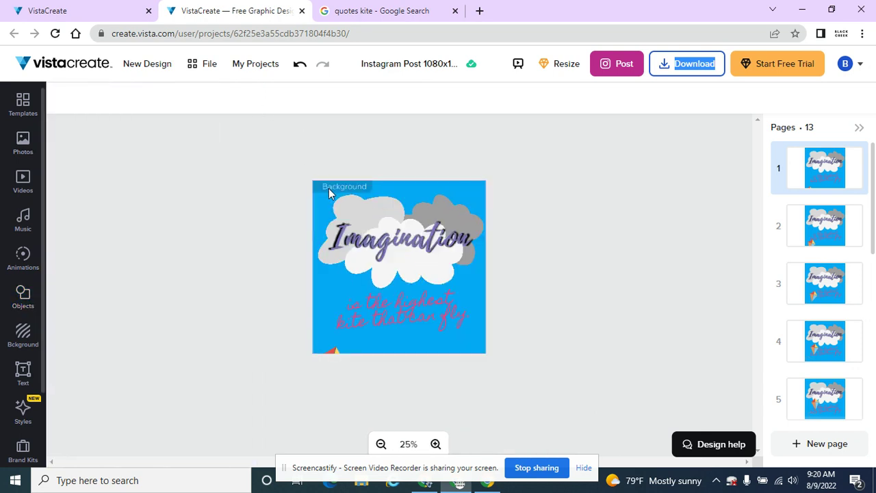
{"action": "left_click", "coordinate": [336, 214]}
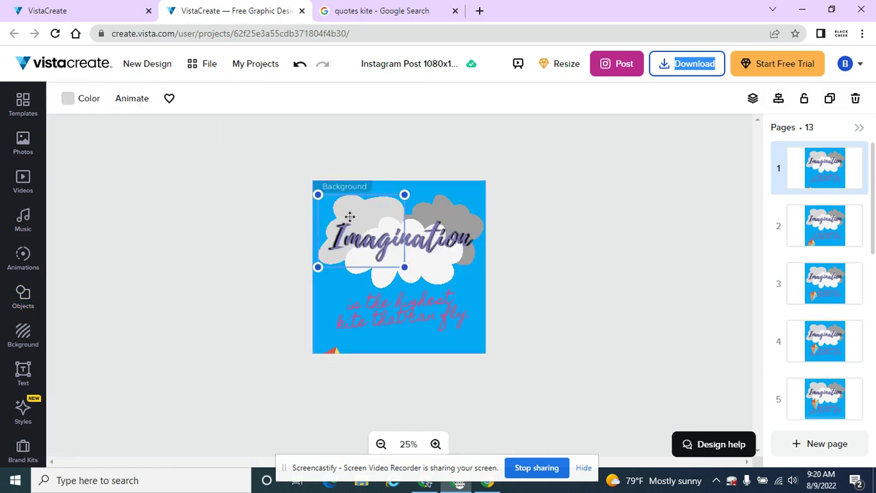
{"action": "left_click", "coordinate": [136, 104]}
{"action": "left_click", "coordinate": [170, 163]}
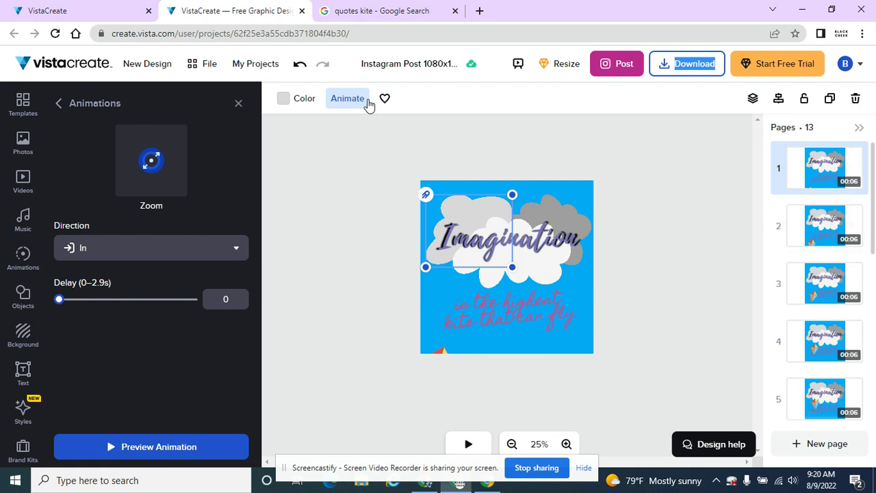
Step: Remove the cloud's animation and reapply the Zoom animation to it
{"action": "left_click", "coordinate": [363, 157]}
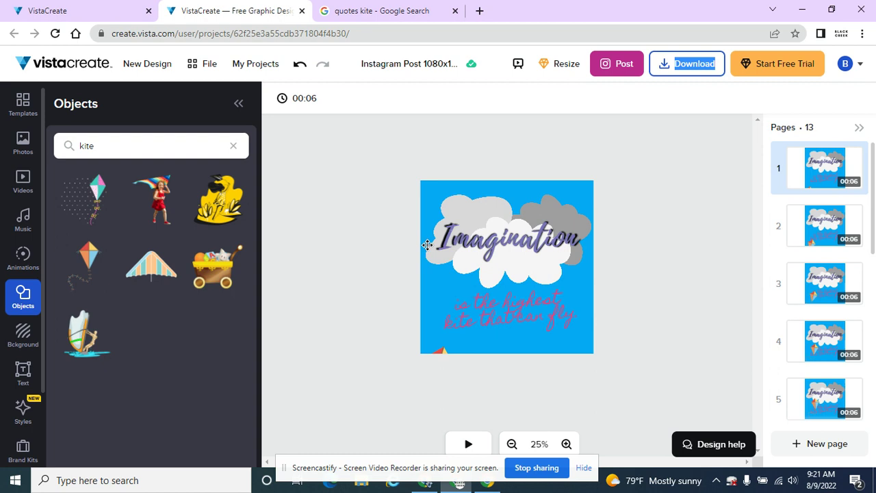
{"action": "left_click", "coordinate": [450, 229]}
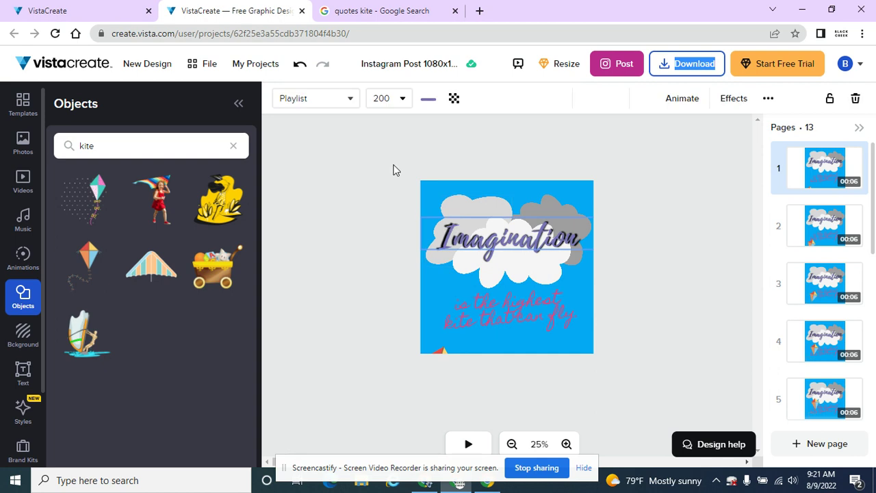
{"action": "left_click", "coordinate": [436, 190]}
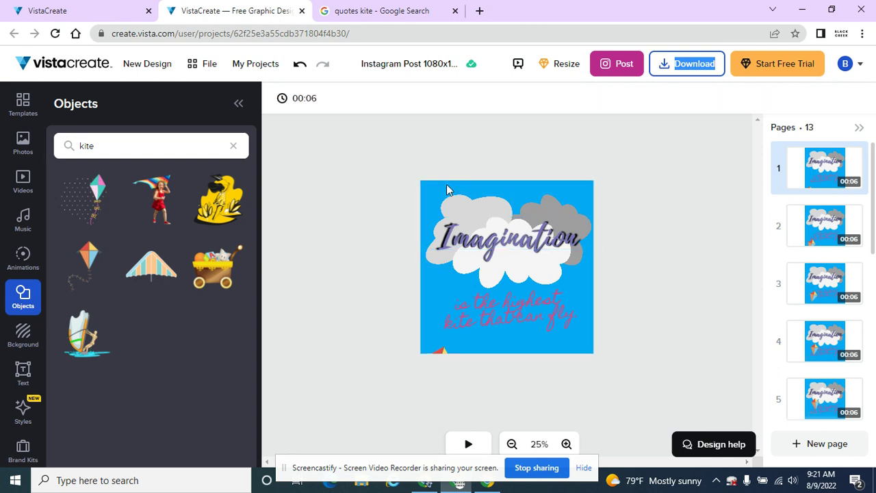
{"action": "left_click", "coordinate": [454, 204]}
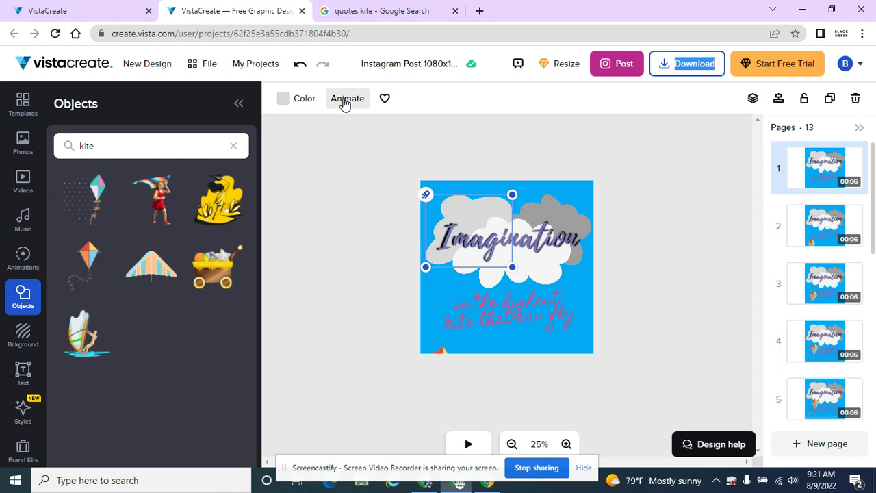
{"action": "left_click", "coordinate": [346, 100]}
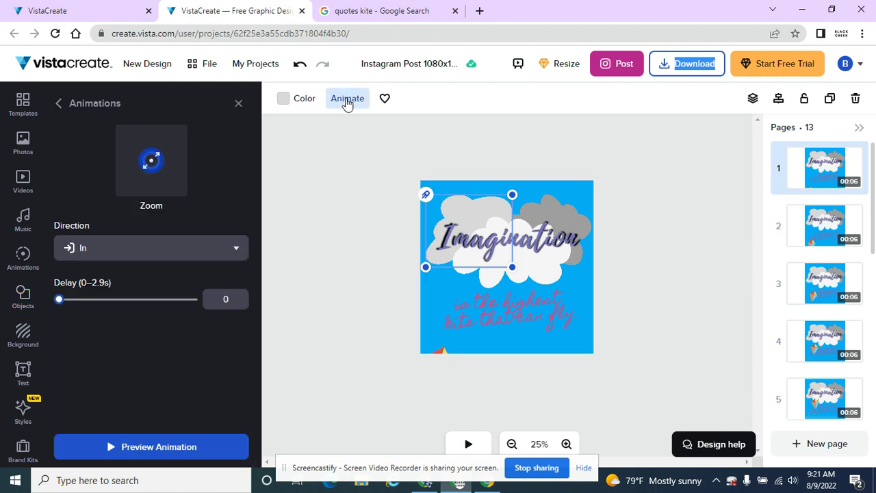
{"action": "left_click", "coordinate": [59, 103]}
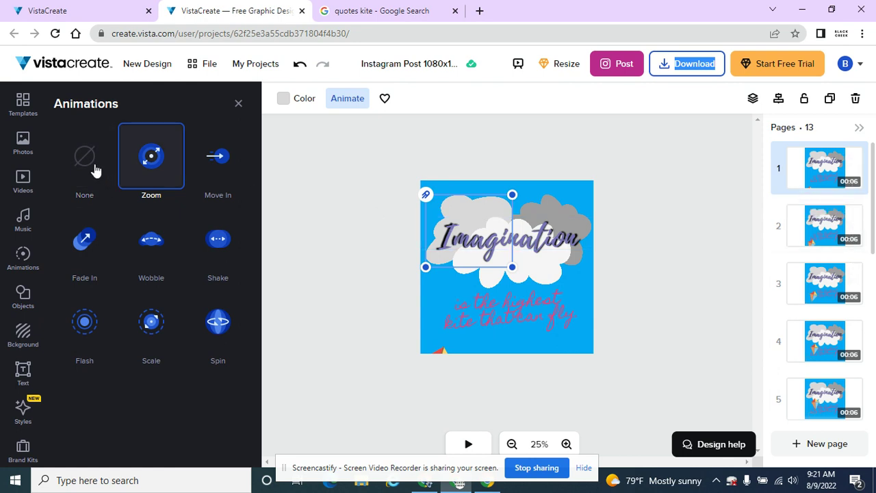
{"action": "left_click", "coordinate": [95, 171]}
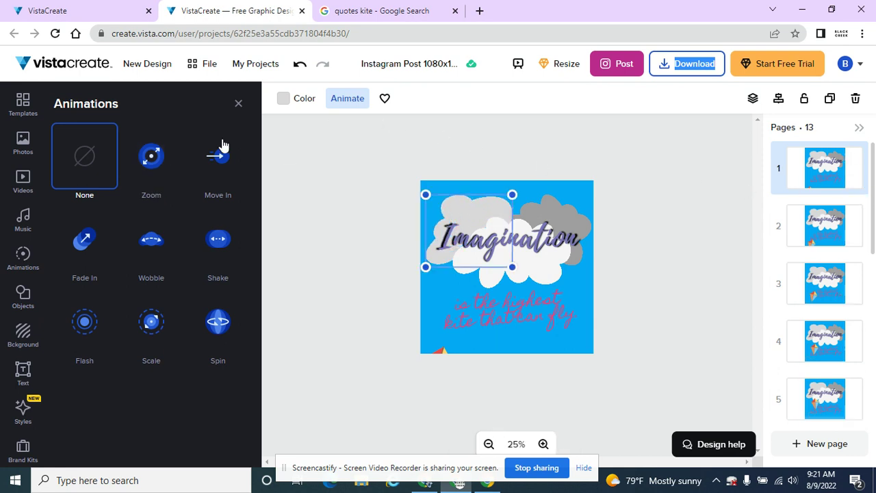
{"action": "left_click", "coordinate": [152, 170]}
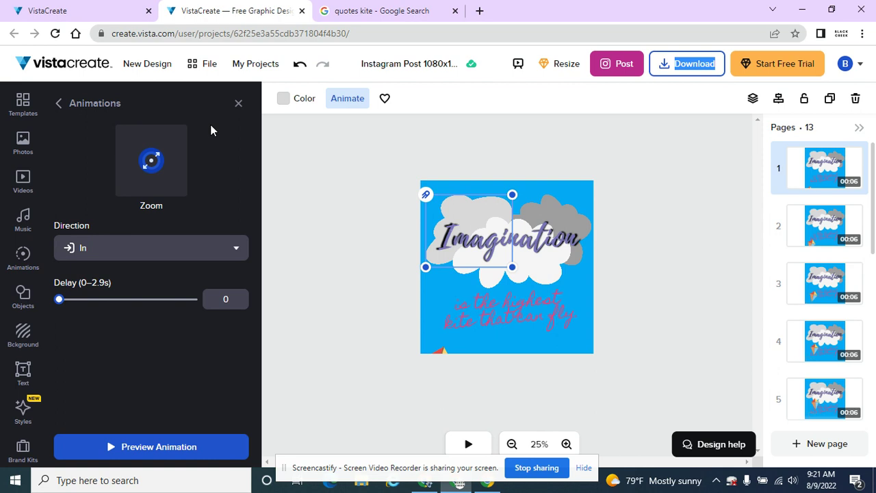
Step: Shorten pages 1 and 2 to 1 second each with the Page Duration slider
{"action": "left_click", "coordinate": [842, 183]}
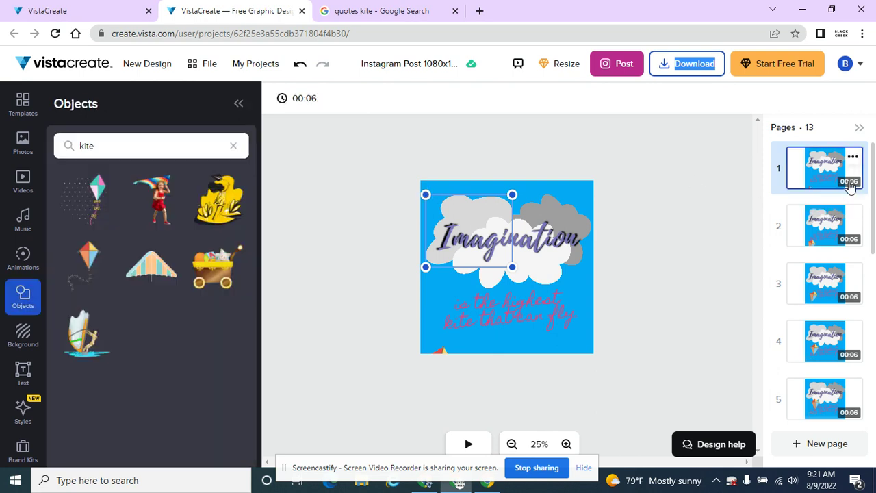
{"action": "left_click", "coordinate": [833, 221]}
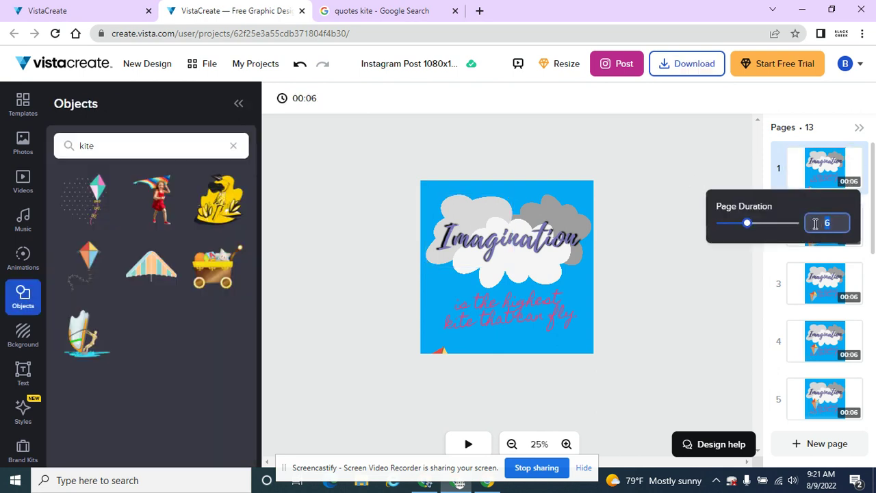
{"action": "left_click", "coordinate": [305, 98]}
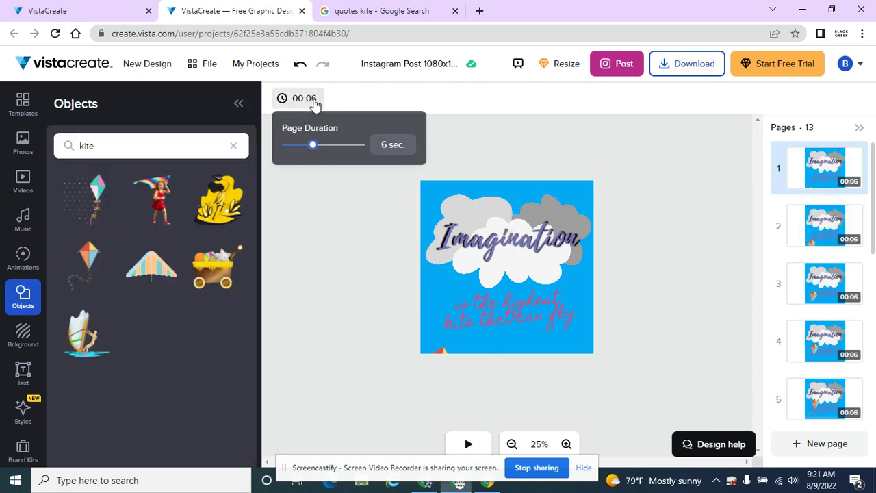
{"action": "left_click_drag", "start_coordinate": [312, 145], "coordinate": [287, 145]}
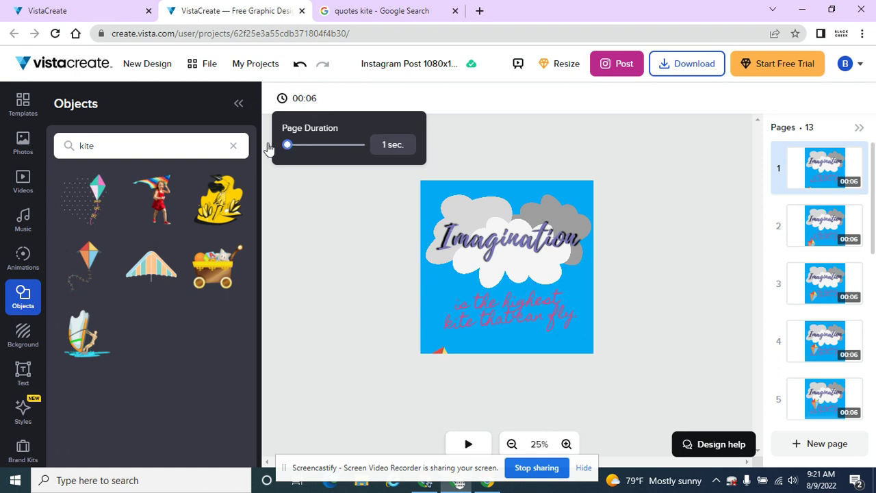
{"action": "left_click", "coordinate": [527, 130]}
{"action": "left_click", "coordinate": [847, 244]}
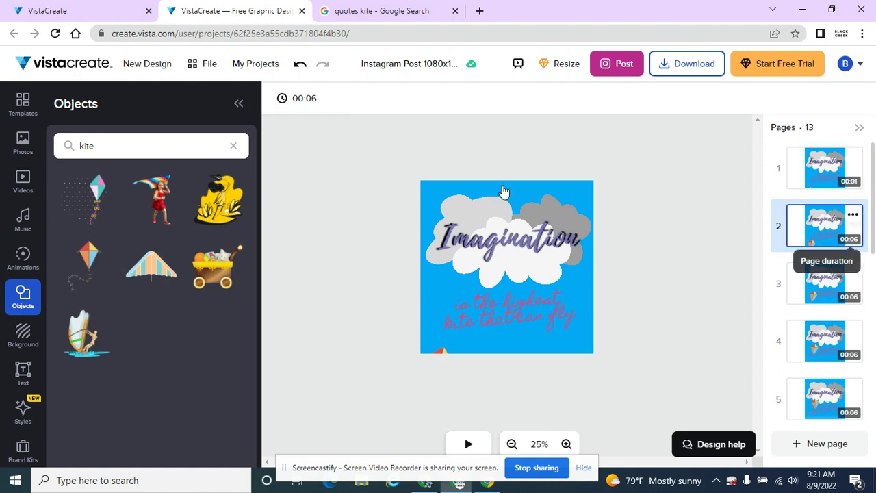
{"action": "left_click", "coordinate": [291, 103]}
{"action": "left_click_drag", "start_coordinate": [313, 144], "coordinate": [286, 145]}
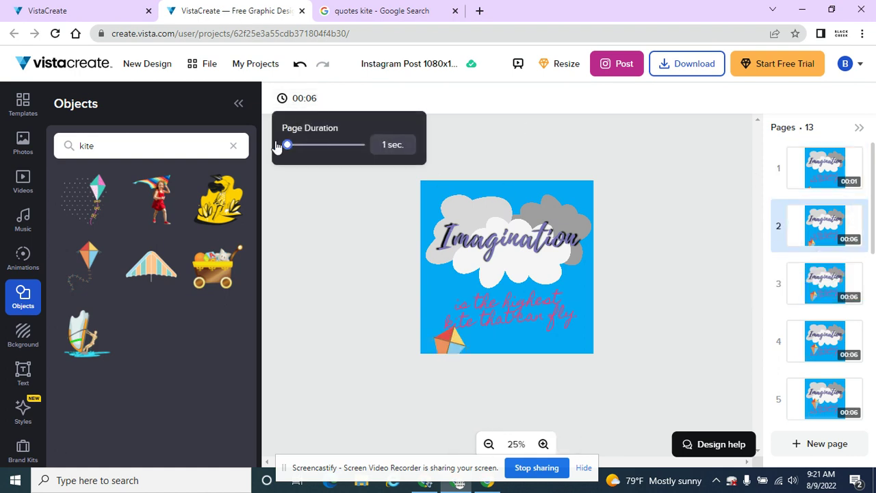
Step: Shorten pages 3 and 4 to 1 second each
{"action": "left_click", "coordinate": [849, 300]}
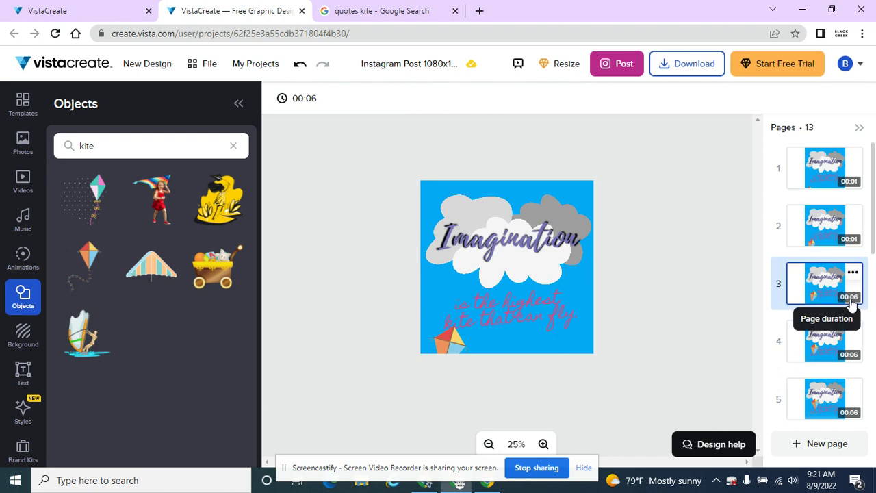
{"action": "left_click", "coordinate": [302, 109]}
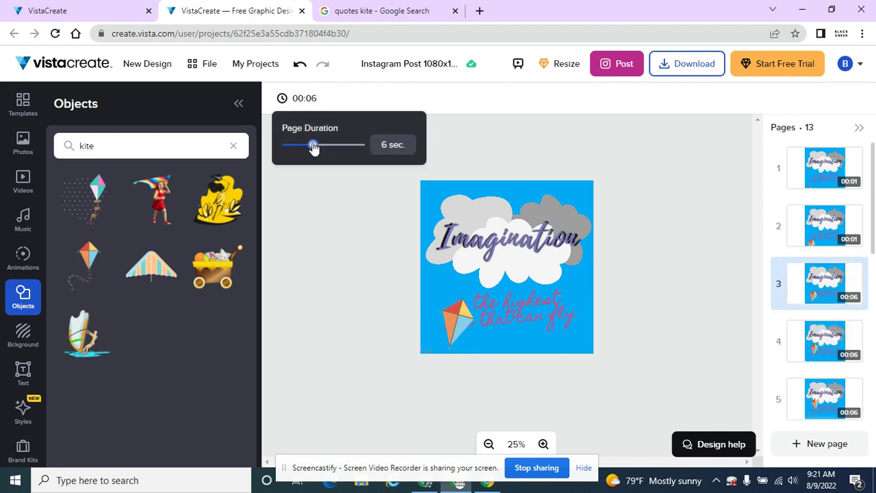
{"action": "left_click_drag", "start_coordinate": [313, 145], "coordinate": [276, 156]}
{"action": "left_click", "coordinate": [849, 354]}
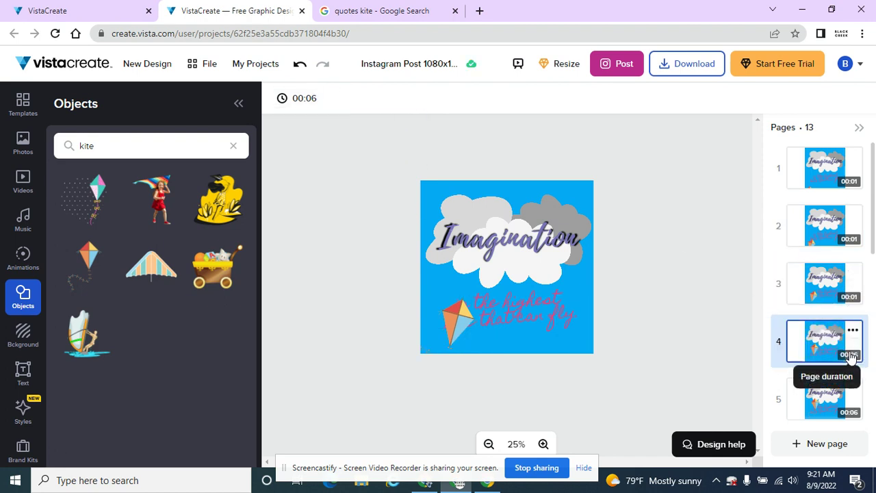
{"action": "left_click", "coordinate": [306, 108]}
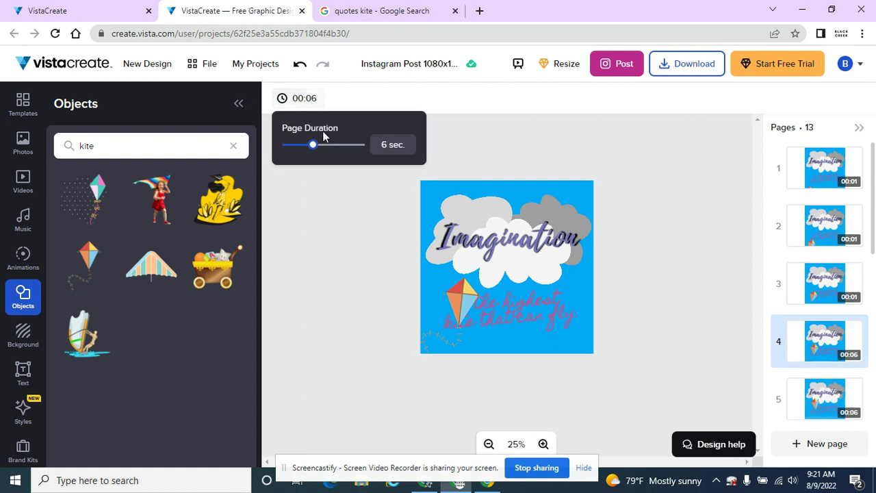
{"action": "left_click_drag", "start_coordinate": [315, 144], "coordinate": [274, 157]}
{"action": "left_click", "coordinate": [637, 223]}
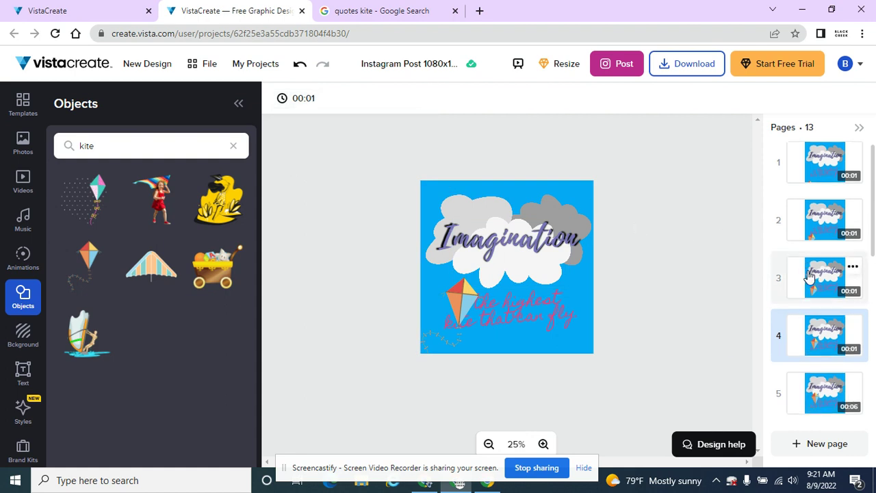
{"action": "scroll", "coordinate": [853, 288], "scroll_direction": "down", "scroll_amount": 2}
Step: Set pages 5 and 6 to a 1-second duration
{"action": "left_click", "coordinate": [853, 290]}
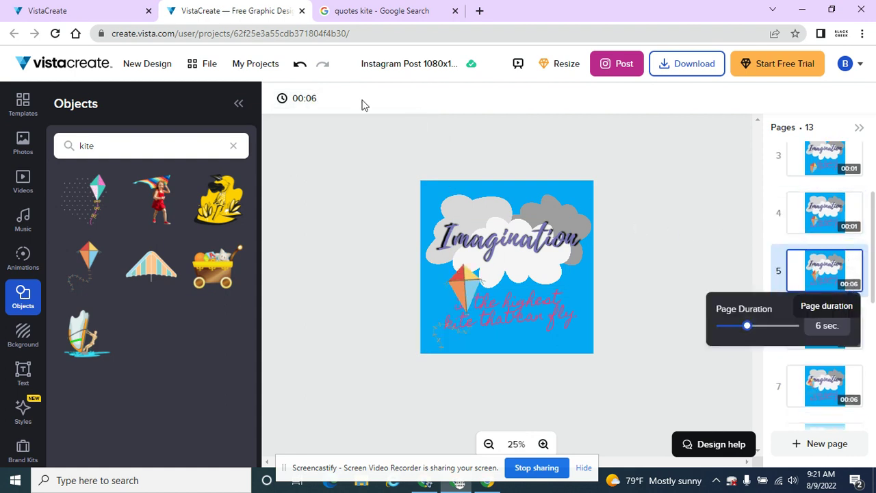
{"action": "left_click", "coordinate": [309, 100]}
{"action": "left_click_drag", "start_coordinate": [315, 145], "coordinate": [287, 146]}
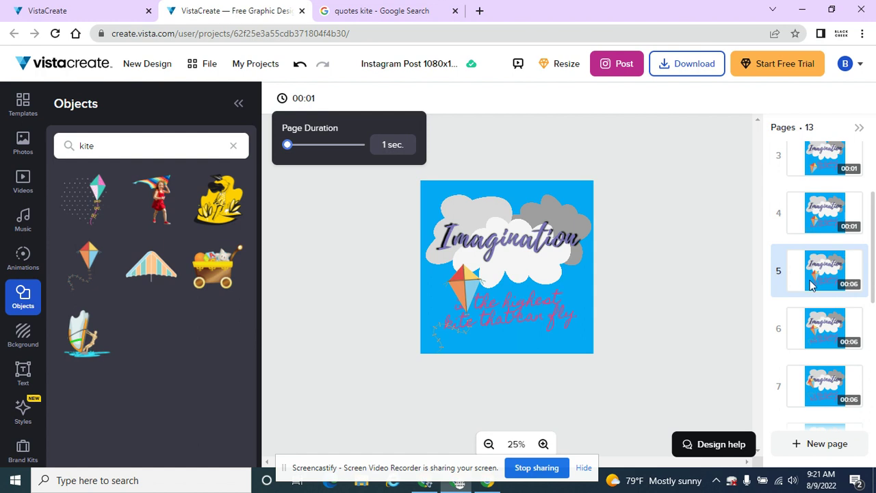
{"action": "scroll", "coordinate": [818, 287], "scroll_direction": "down", "scroll_amount": 2}
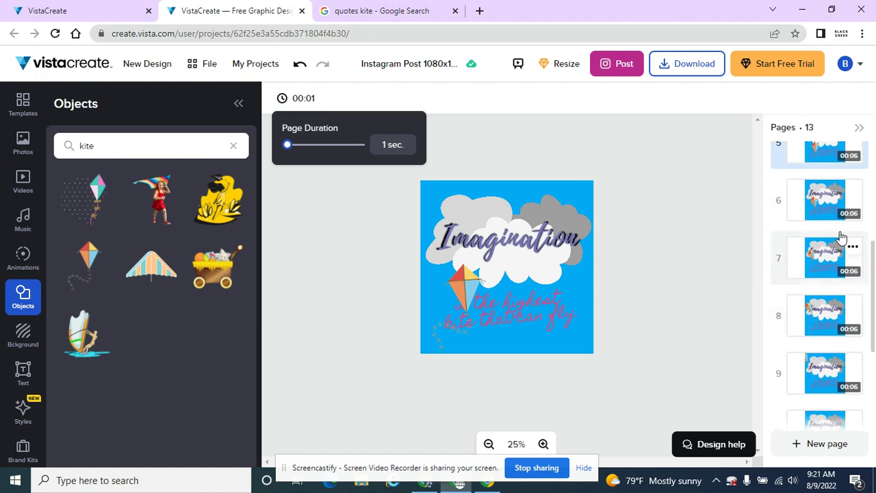
{"action": "left_click", "coordinate": [835, 200]}
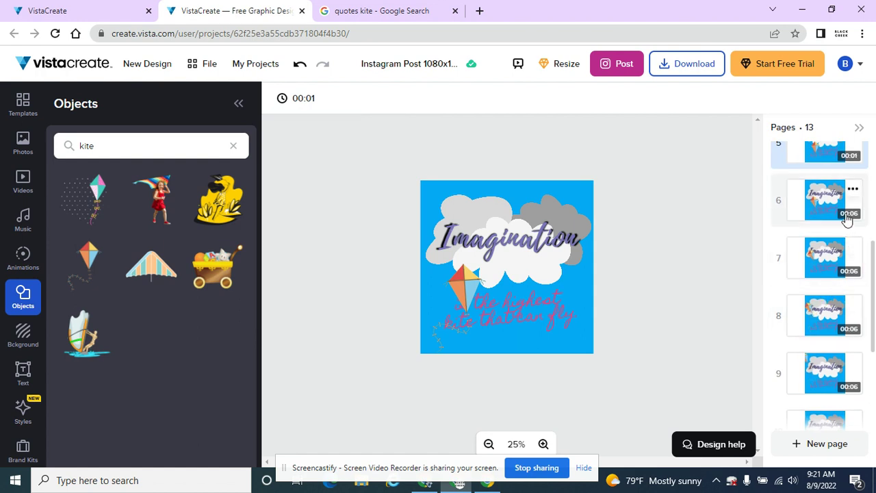
{"action": "left_click", "coordinate": [314, 103]}
{"action": "left_click_drag", "start_coordinate": [313, 145], "coordinate": [286, 147]}
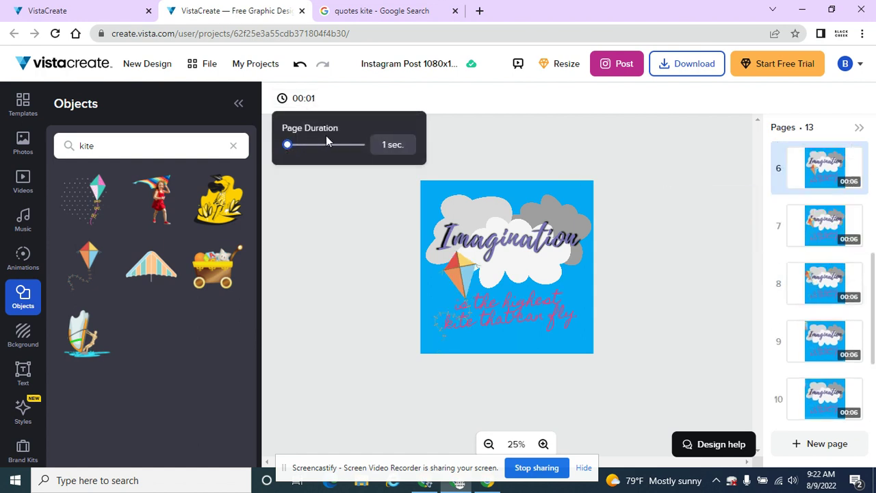
Step: Set page 8's duration to 1 second, leaving pages 7 and 9 at 6 seconds
{"action": "left_click", "coordinate": [844, 302]}
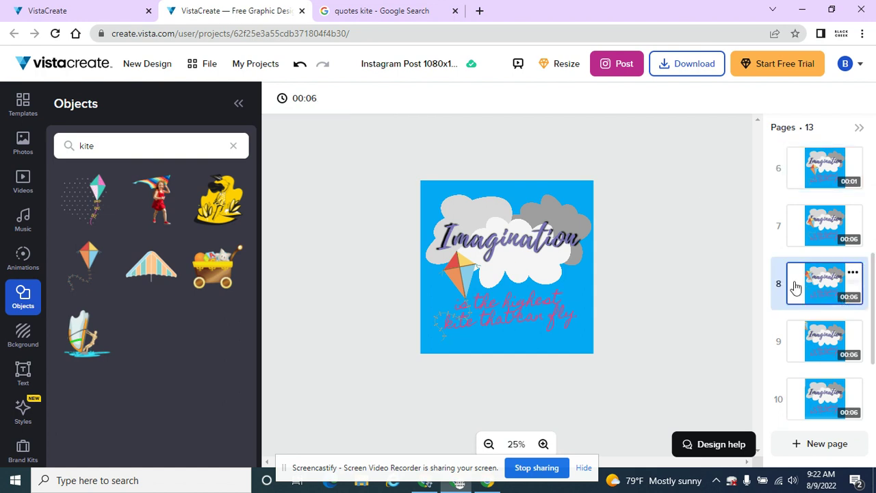
{"action": "left_click", "coordinate": [305, 100]}
{"action": "left_click_drag", "start_coordinate": [314, 146], "coordinate": [281, 153]}
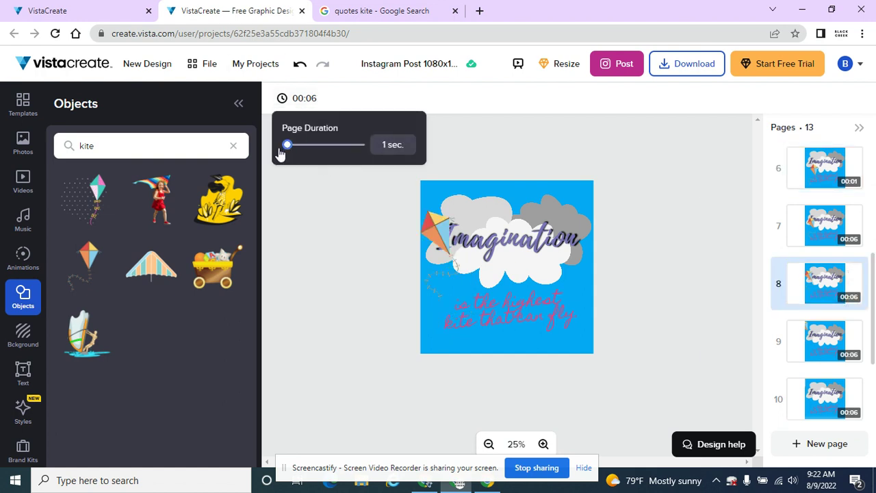
{"action": "left_click", "coordinate": [706, 249]}
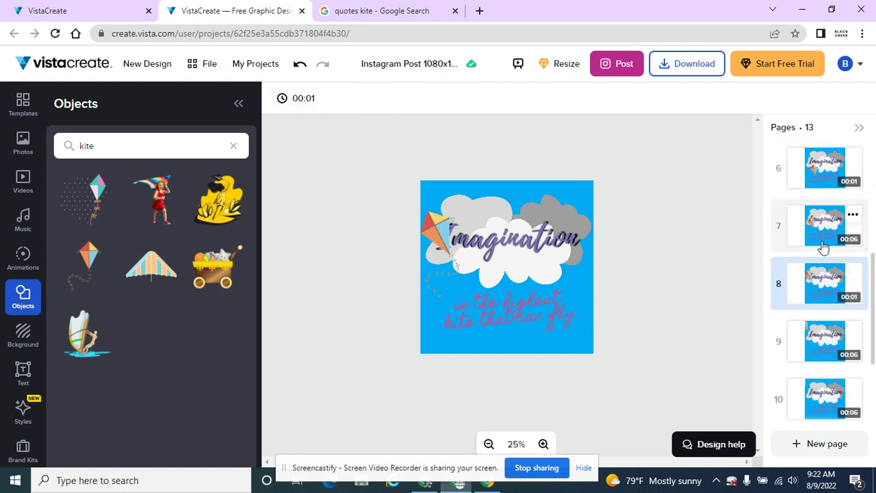
{"action": "scroll", "coordinate": [824, 249], "scroll_direction": "up", "scroll_amount": 3}
{"action": "scroll", "coordinate": [840, 250], "scroll_direction": "down", "scroll_amount": 2}
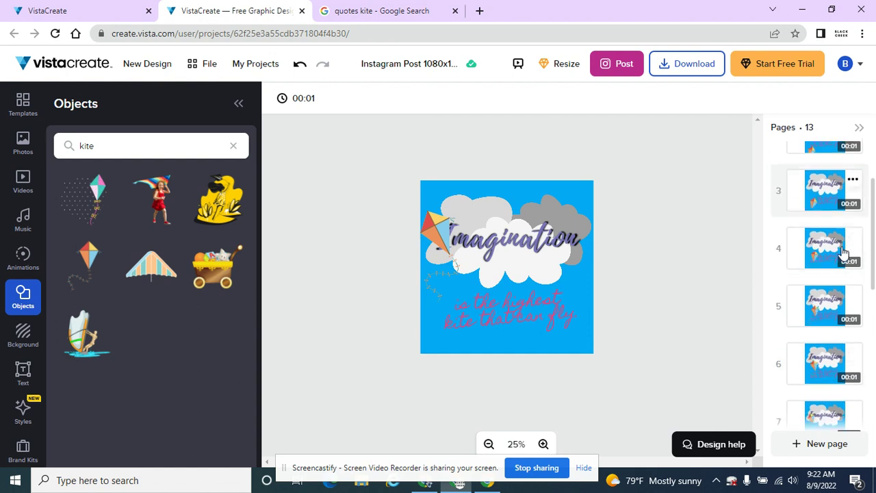
{"action": "scroll", "coordinate": [844, 253], "scroll_direction": "down", "scroll_amount": 1}
Step: Shorten pages 7 and 9 to 1 sec with the Page Duration slider
{"action": "left_click", "coordinate": [849, 303]}
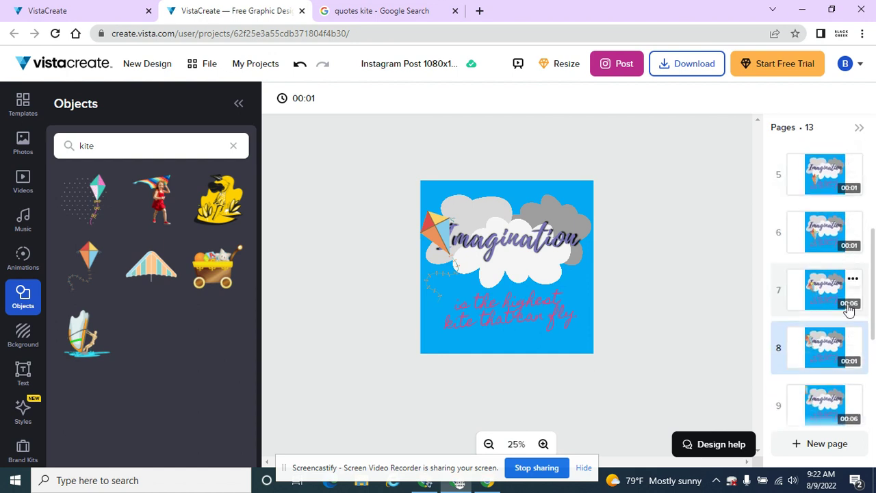
{"action": "left_click", "coordinate": [319, 104]}
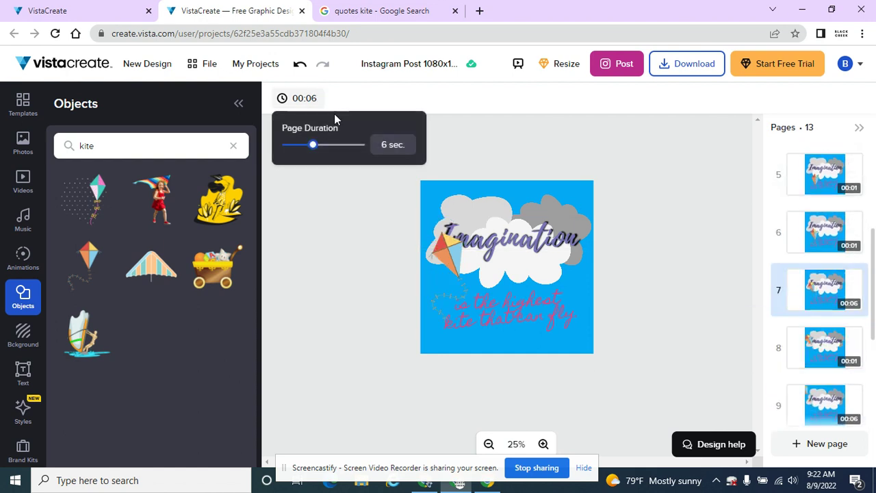
{"action": "left_click_drag", "start_coordinate": [317, 148], "coordinate": [280, 149]}
{"action": "left_click", "coordinate": [677, 273]}
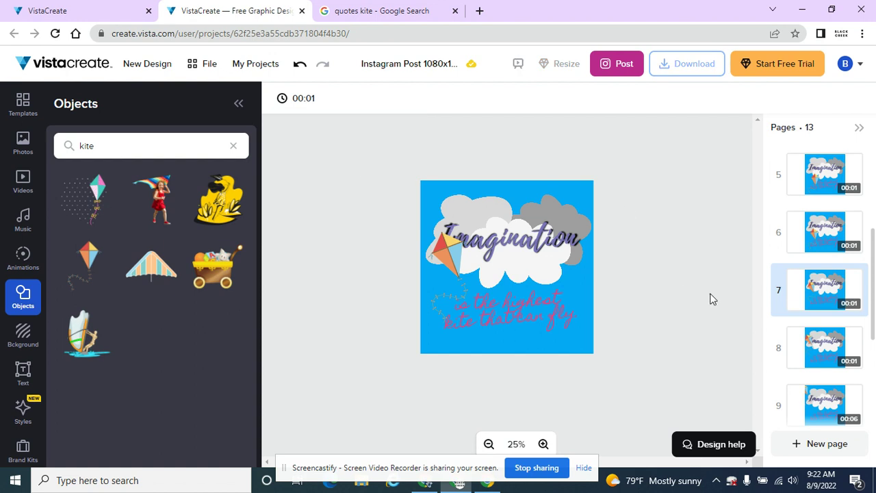
{"action": "left_click", "coordinate": [847, 423]}
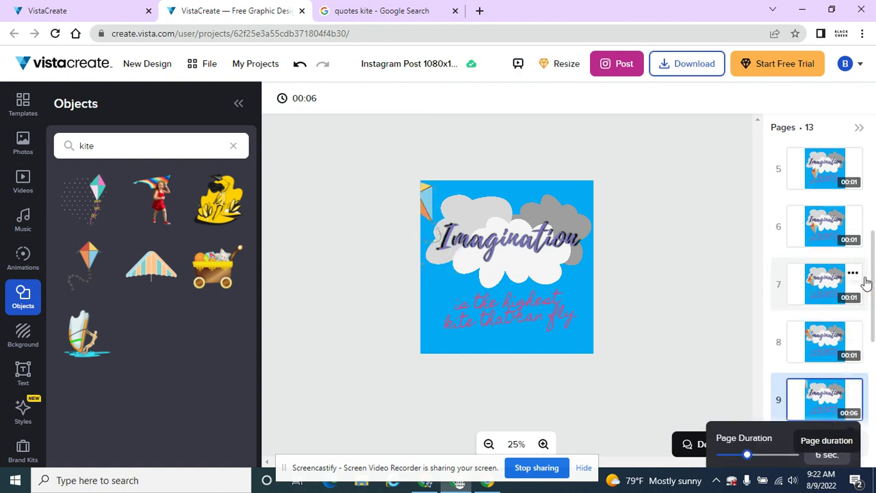
{"action": "scroll", "coordinate": [866, 283], "scroll_direction": "down", "scroll_amount": 3}
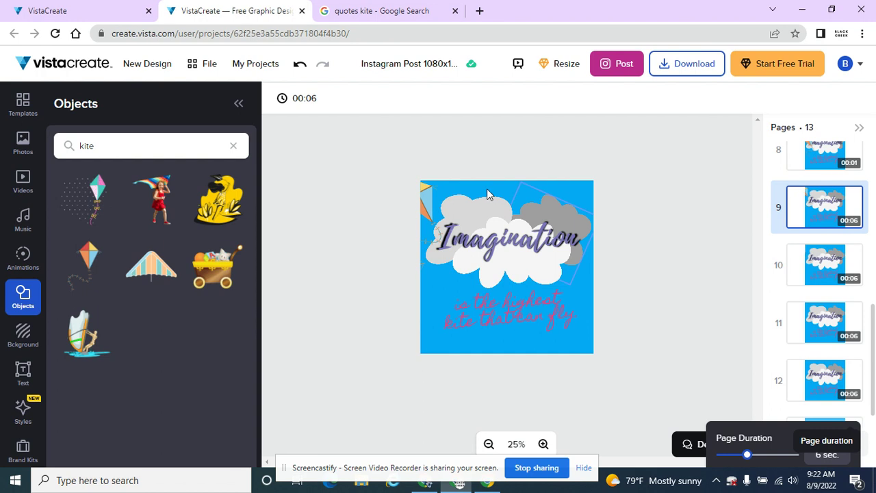
{"action": "left_click", "coordinate": [310, 101]}
{"action": "left_click_drag", "start_coordinate": [313, 145], "coordinate": [286, 145]}
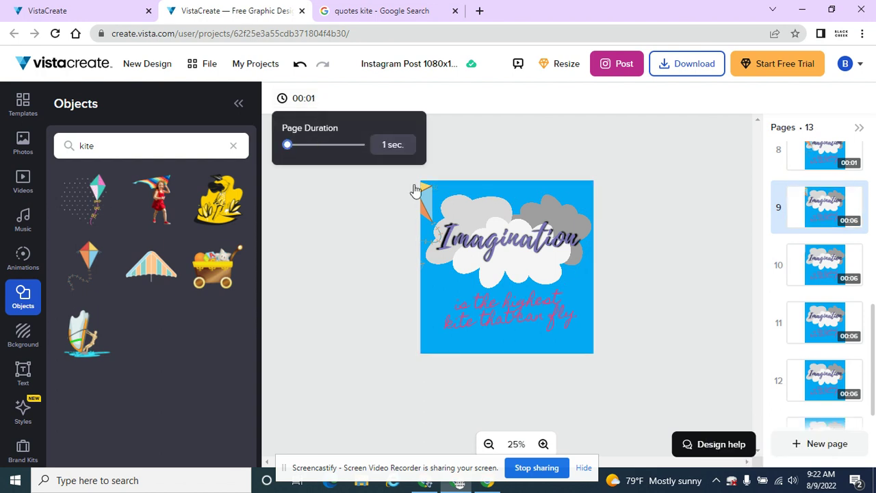
Step: Shorten pages 12 and 13 to 1 sec with the Page Duration slider
{"action": "left_click", "coordinate": [840, 388]}
{"action": "left_click", "coordinate": [849, 393]}
{"action": "left_click", "coordinate": [305, 100]}
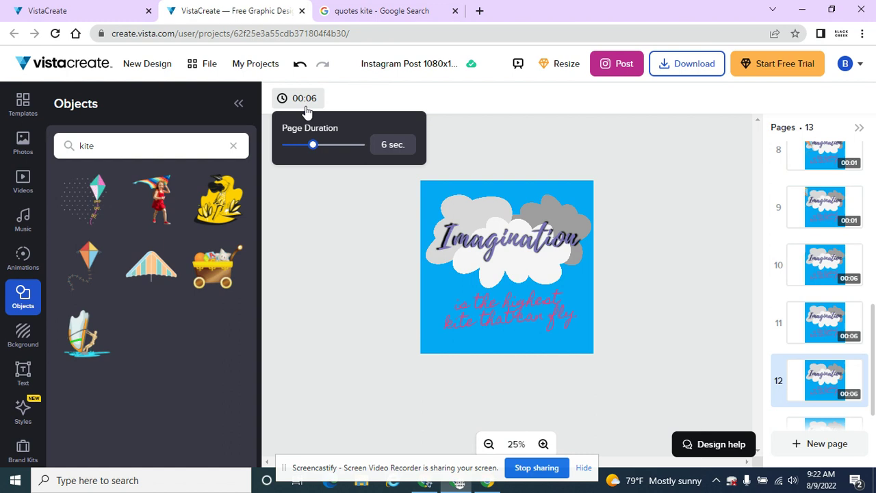
{"action": "left_click_drag", "start_coordinate": [313, 145], "coordinate": [286, 146]}
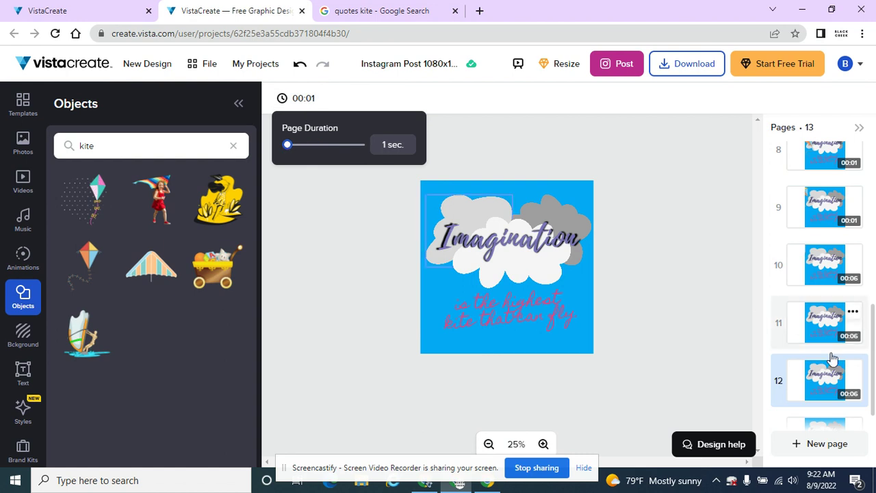
{"action": "scroll", "coordinate": [851, 359], "scroll_direction": "down", "scroll_amount": 1}
{"action": "left_click", "coordinate": [850, 415]}
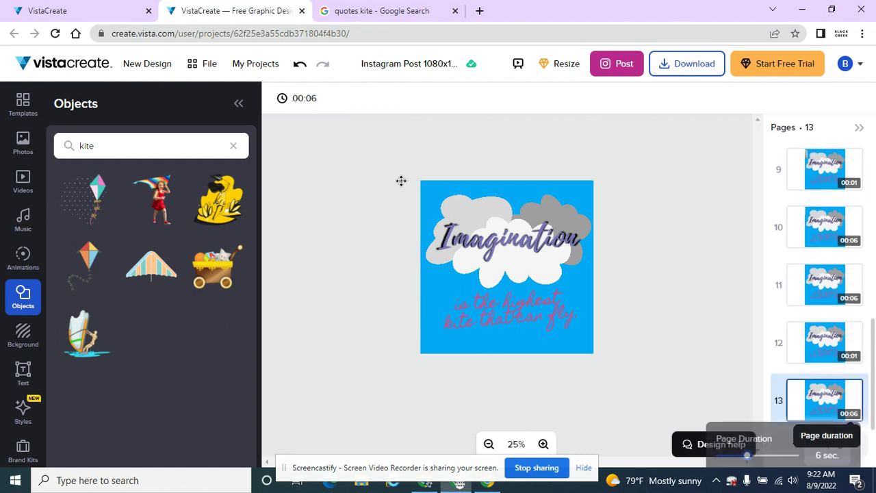
{"action": "left_click", "coordinate": [305, 99]}
{"action": "left_click_drag", "start_coordinate": [313, 146], "coordinate": [287, 145]}
{"action": "left_click", "coordinate": [347, 200]}
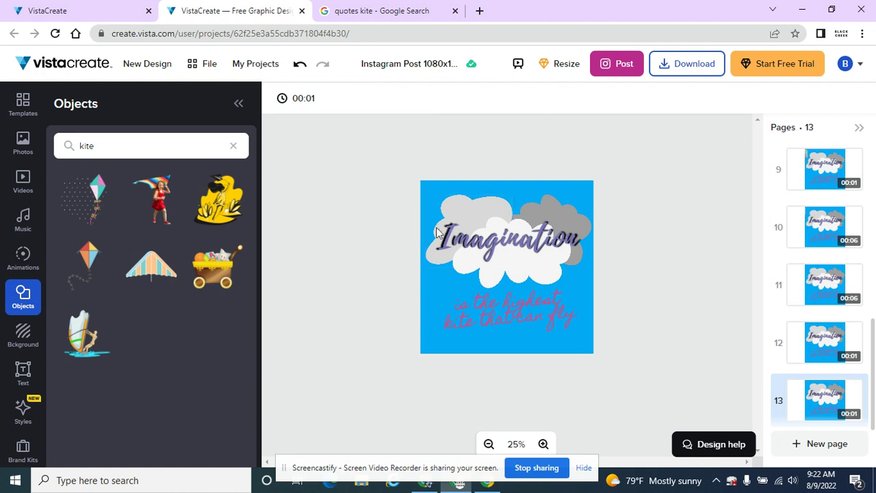
Step: Shorten pages 11 and 10 to 1 sec, then confirm each page lasts 1 second
{"action": "left_click", "coordinate": [848, 296]}
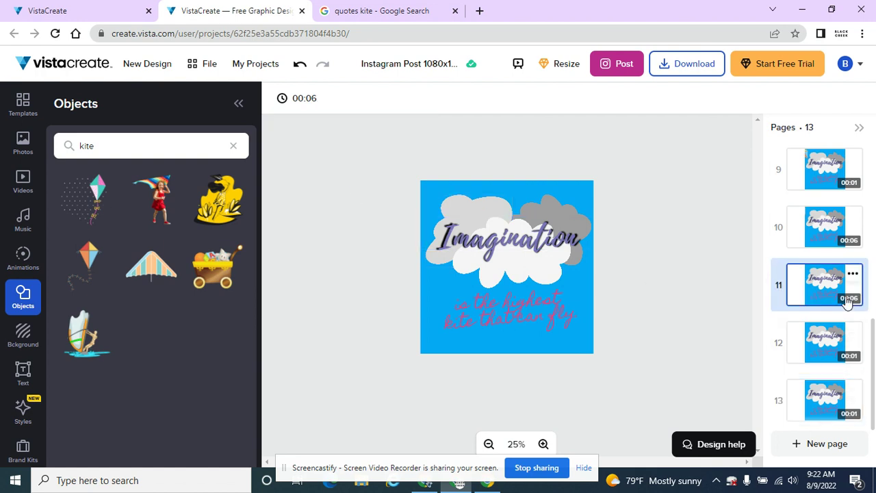
{"action": "left_click_drag", "start_coordinate": [747, 340], "coordinate": [700, 344]}
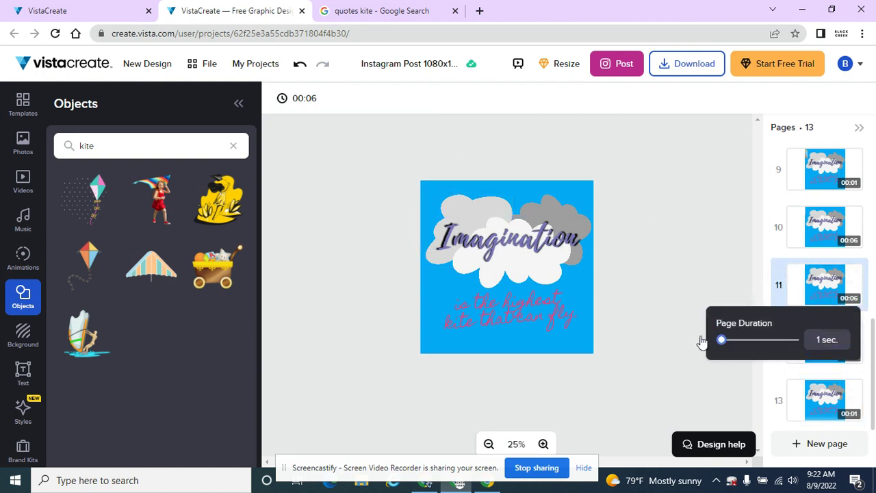
{"action": "left_click", "coordinate": [850, 241]}
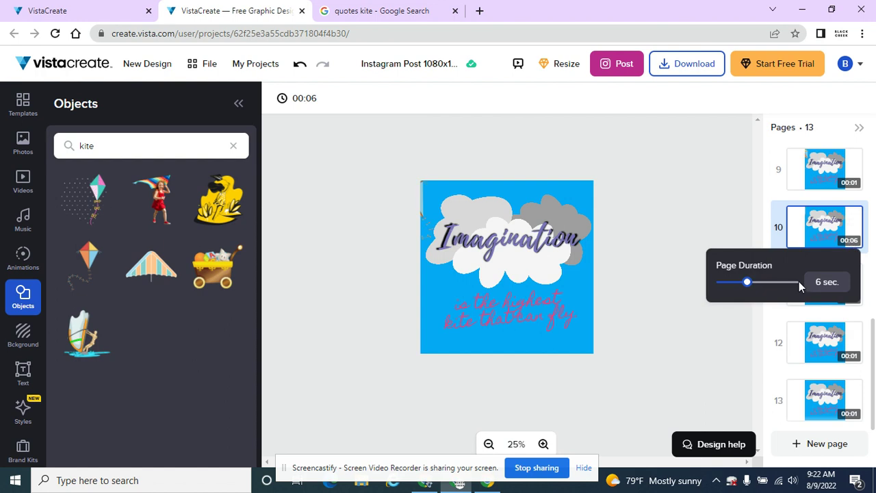
{"action": "left_click_drag", "start_coordinate": [747, 283], "coordinate": [709, 285]}
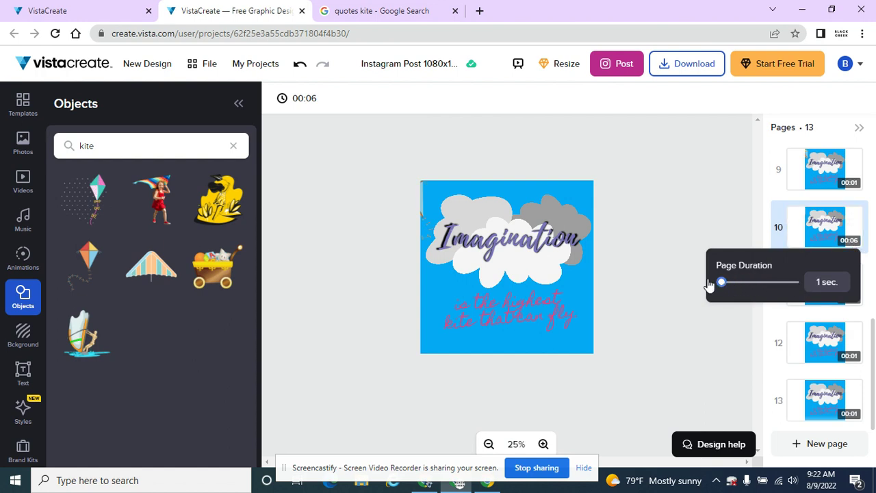
{"action": "left_click", "coordinate": [846, 192]}
{"action": "scroll", "coordinate": [835, 226], "scroll_direction": "up", "scroll_amount": 2}
{"action": "scroll", "coordinate": [826, 250], "scroll_direction": "up", "scroll_amount": 5}
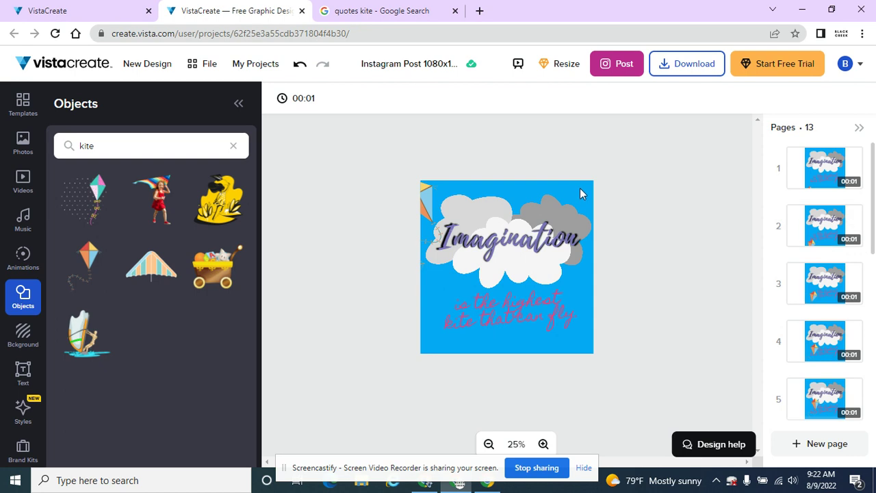
{"action": "left_click", "coordinate": [297, 106]}
Step: Download the 13-page design as an MP4, choosing Continue Download instead of posting
{"action": "left_click", "coordinate": [691, 69]}
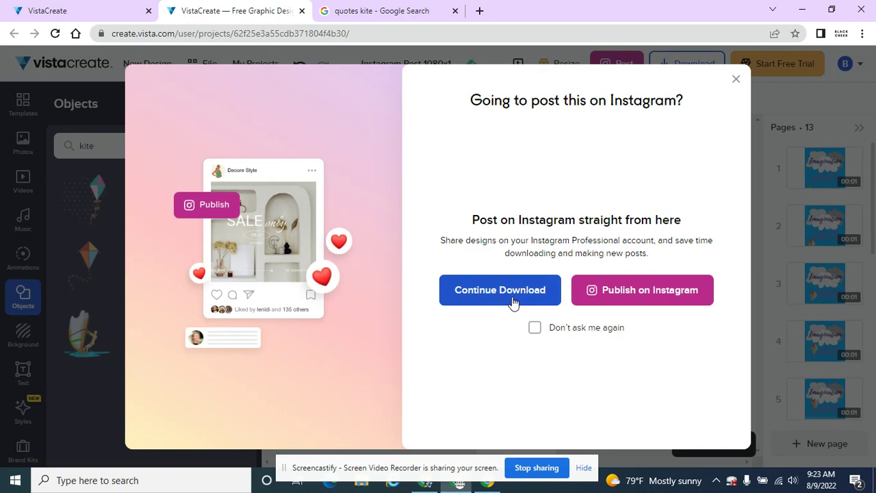
{"action": "left_click", "coordinate": [511, 295]}
{"action": "scroll", "coordinate": [528, 298], "scroll_direction": "down", "scroll_amount": 2}
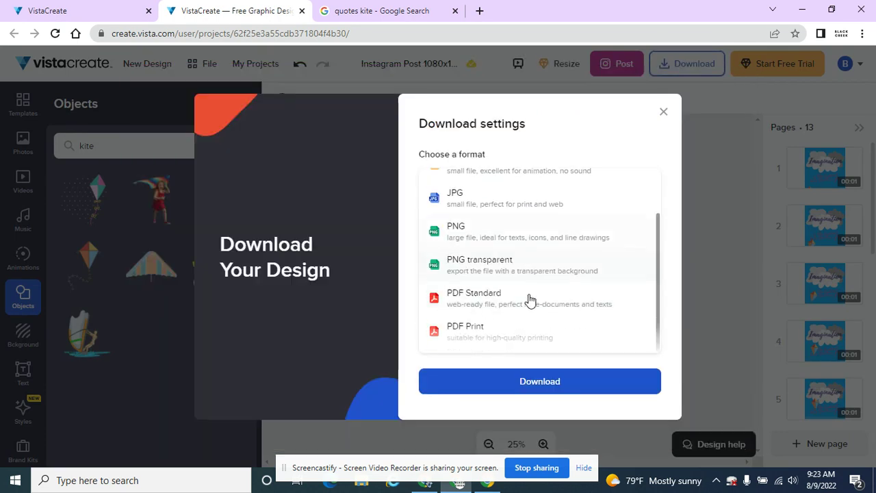
{"action": "scroll", "coordinate": [530, 317], "scroll_direction": "up", "scroll_amount": 1}
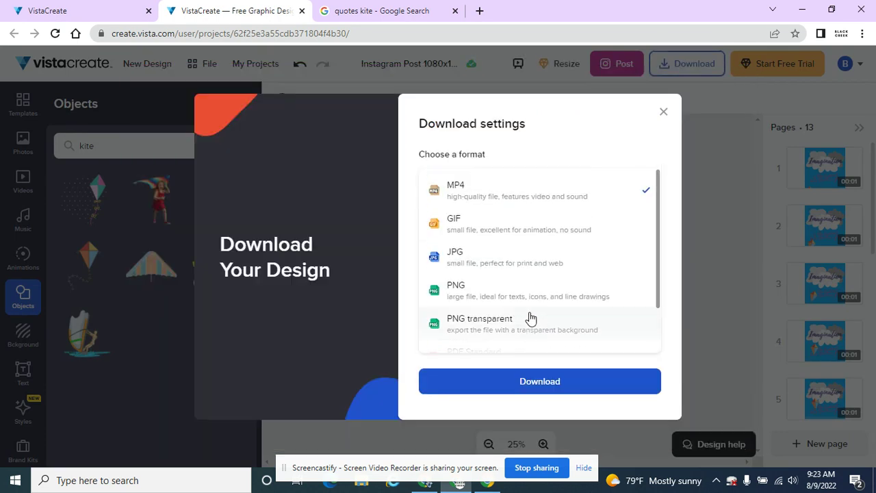
{"action": "left_click", "coordinate": [560, 386]}
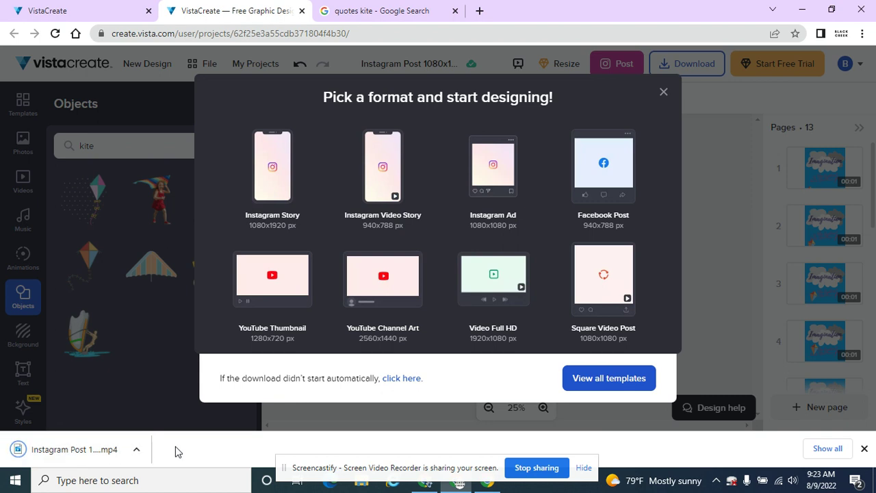
Step: Open the downloaded MP4 in Movies & TV and play it from the start
{"action": "left_click", "coordinate": [154, 449]}
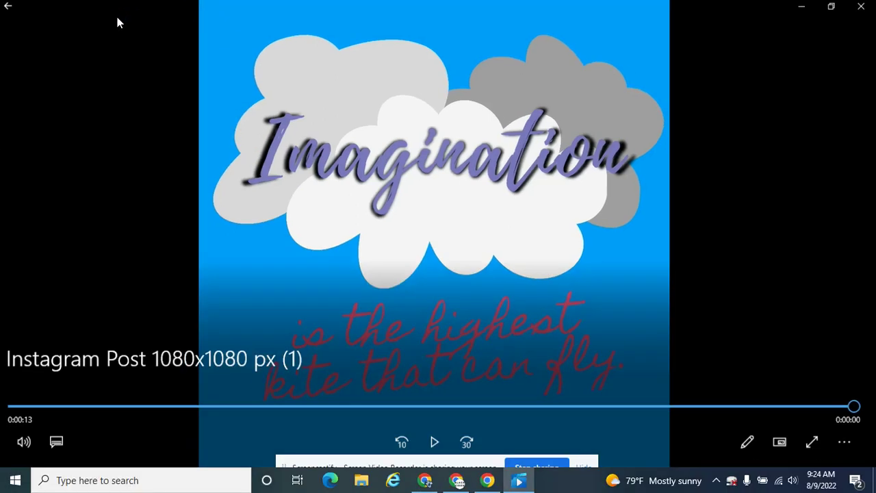
{"action": "left_click", "coordinate": [440, 441]}
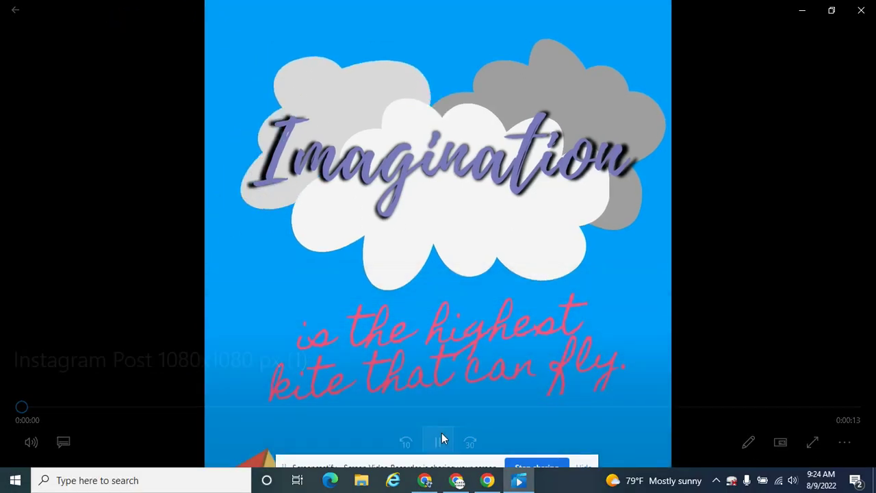